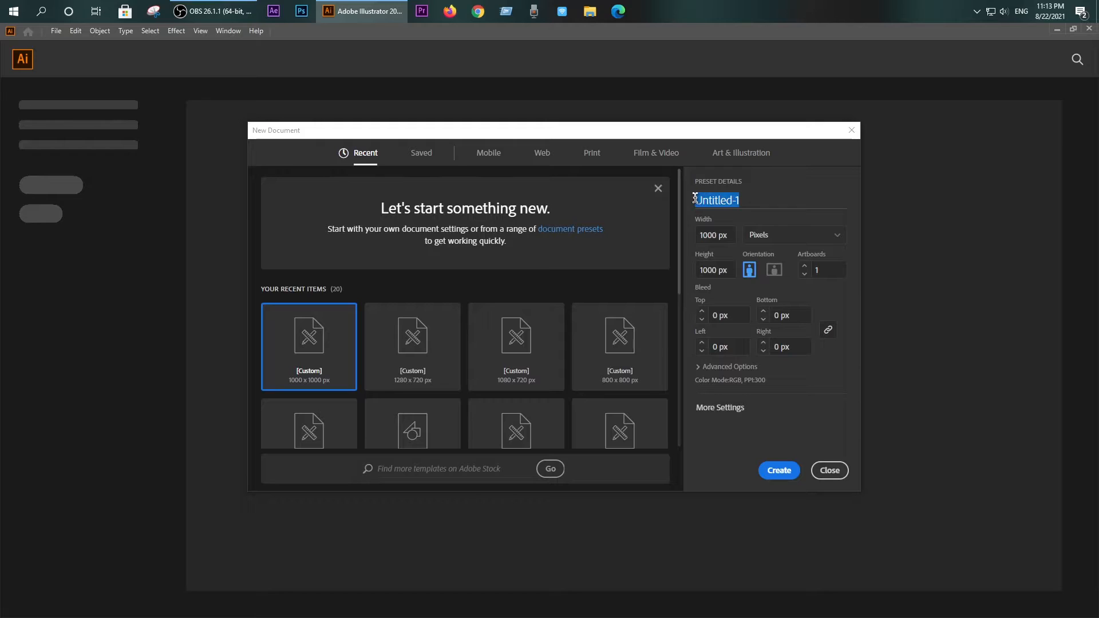
- Name the new 1000 x 1000 px document "Pattern design" and create it
text(O)
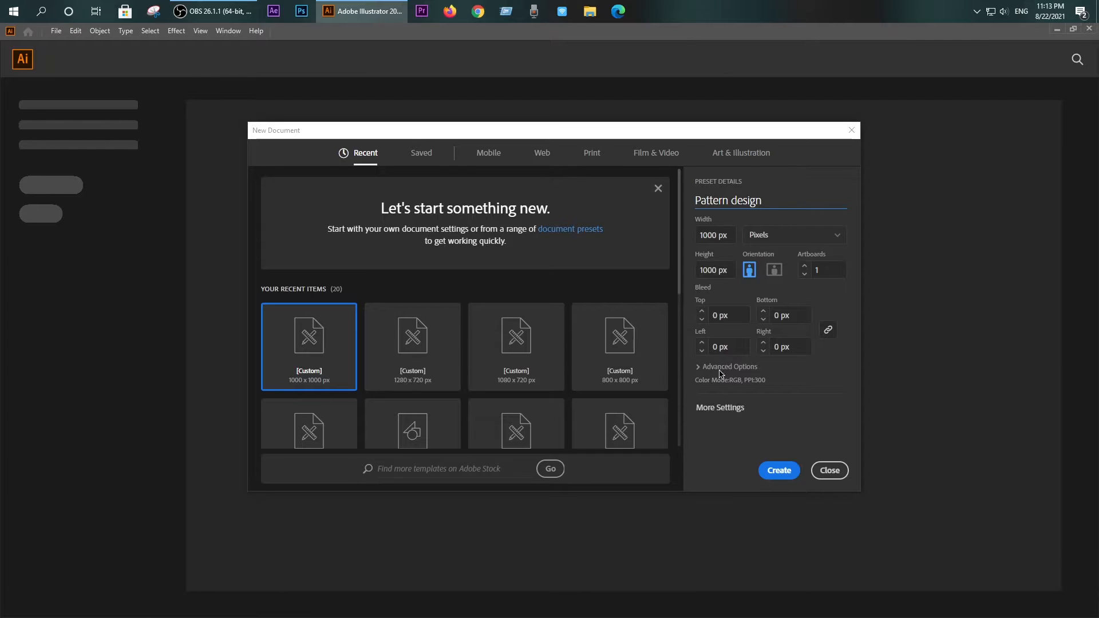
click(780, 471)
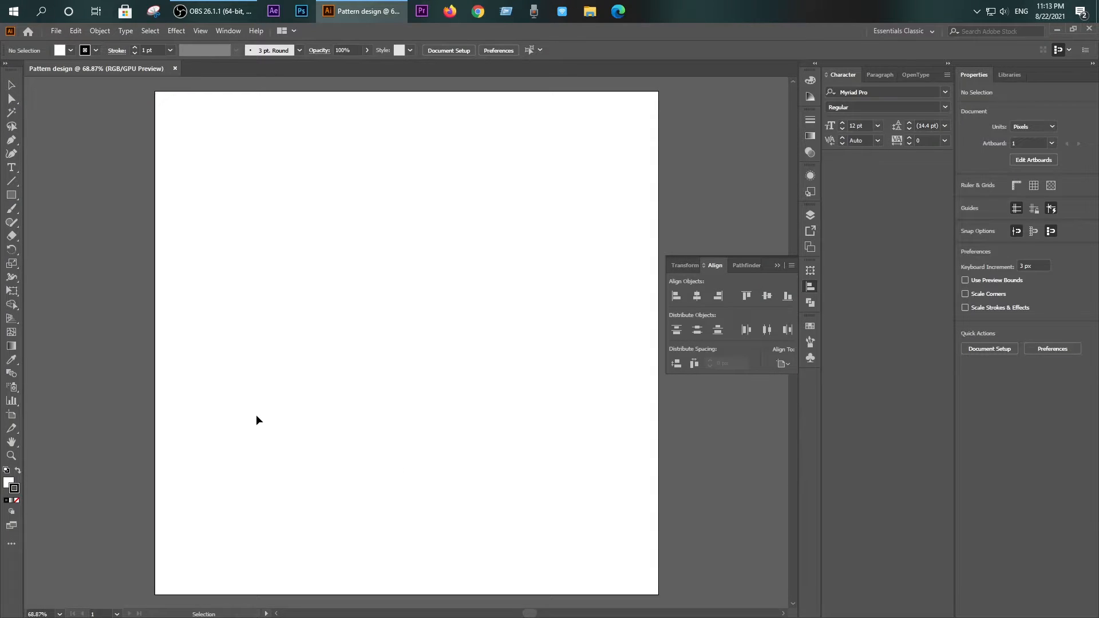
- Create a rectangle 1000 px wide and 1000 px high with the Rectangle tool
scroll(255, 419, down, 1)
scroll(254, 418, down, 2)
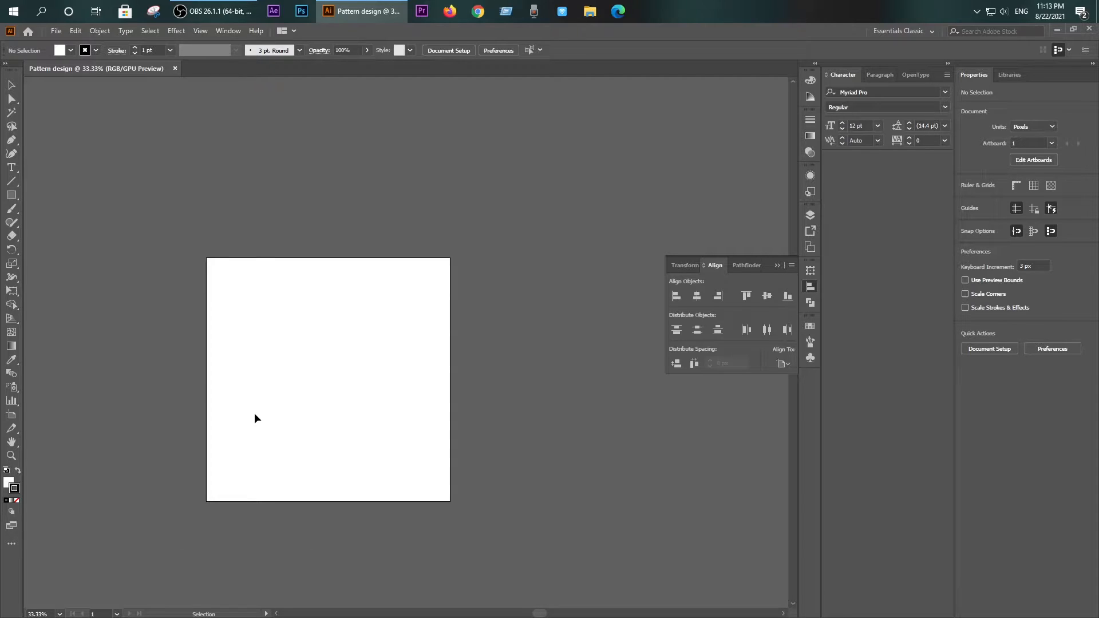
scroll(254, 417, down, 1)
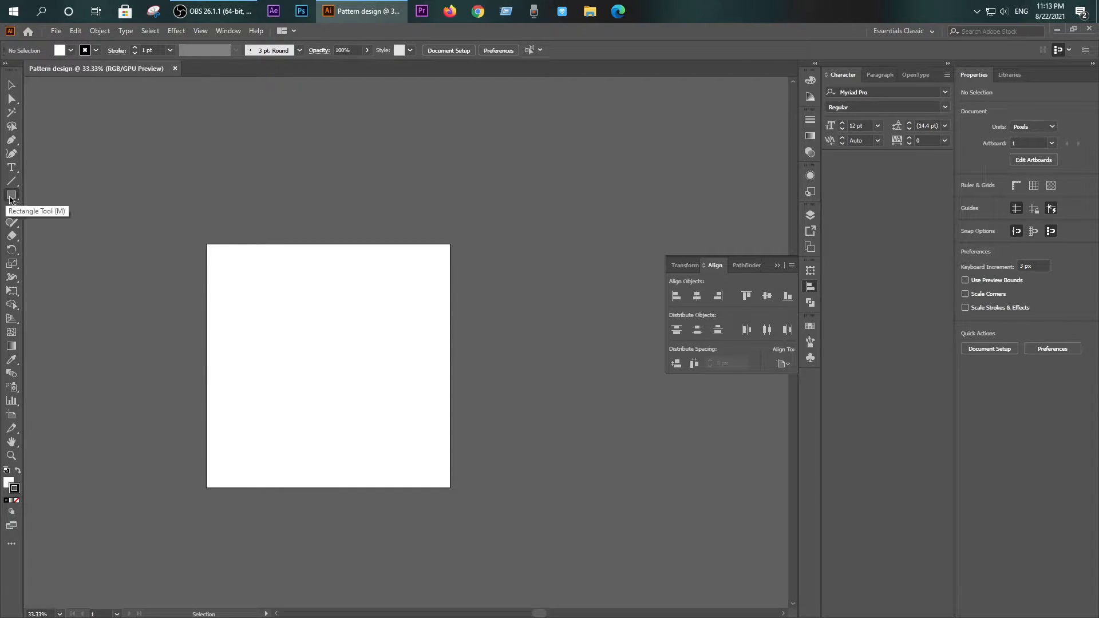
click(10, 196)
click(309, 312)
click(536, 279)
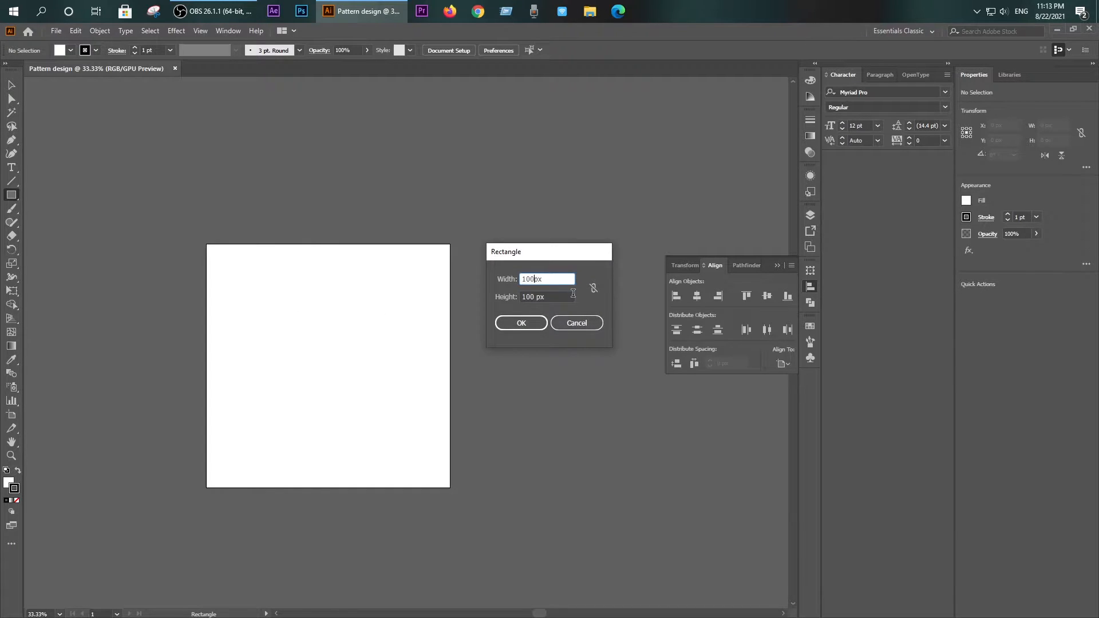
click(535, 296)
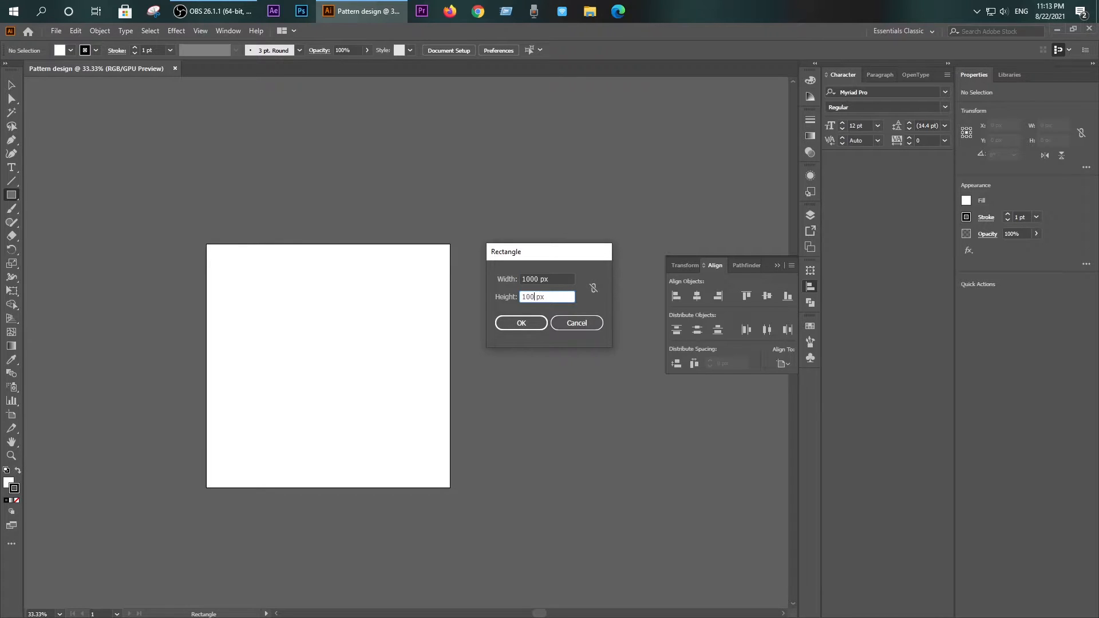
text(0)
click(521, 323)
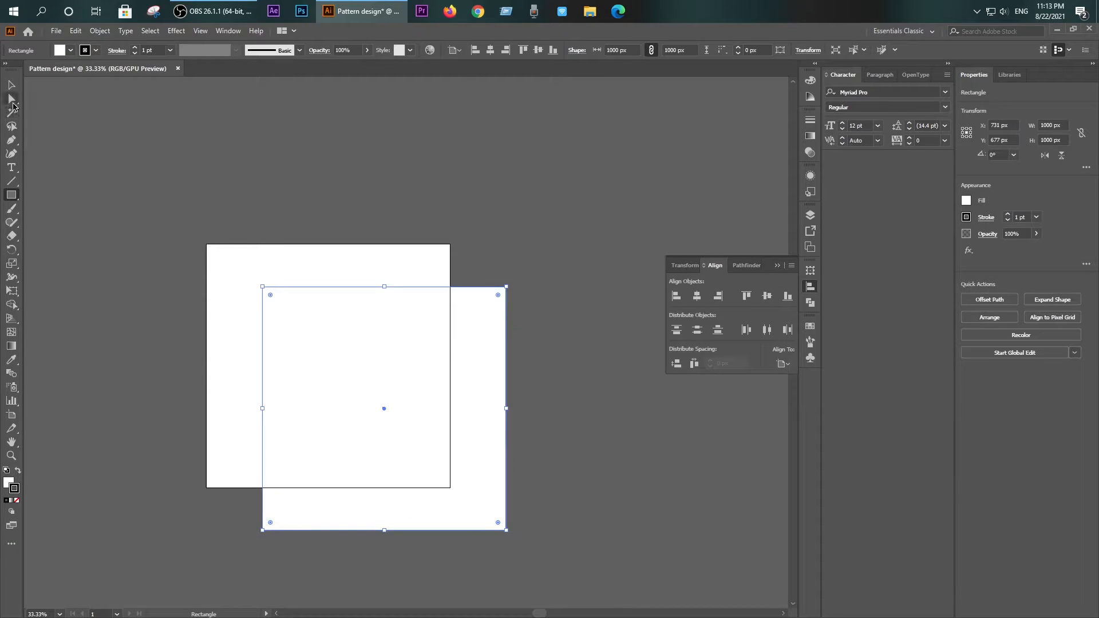
- Set the square's stroke to None and centre it horizontally and vertically on the artboard
click(12, 85)
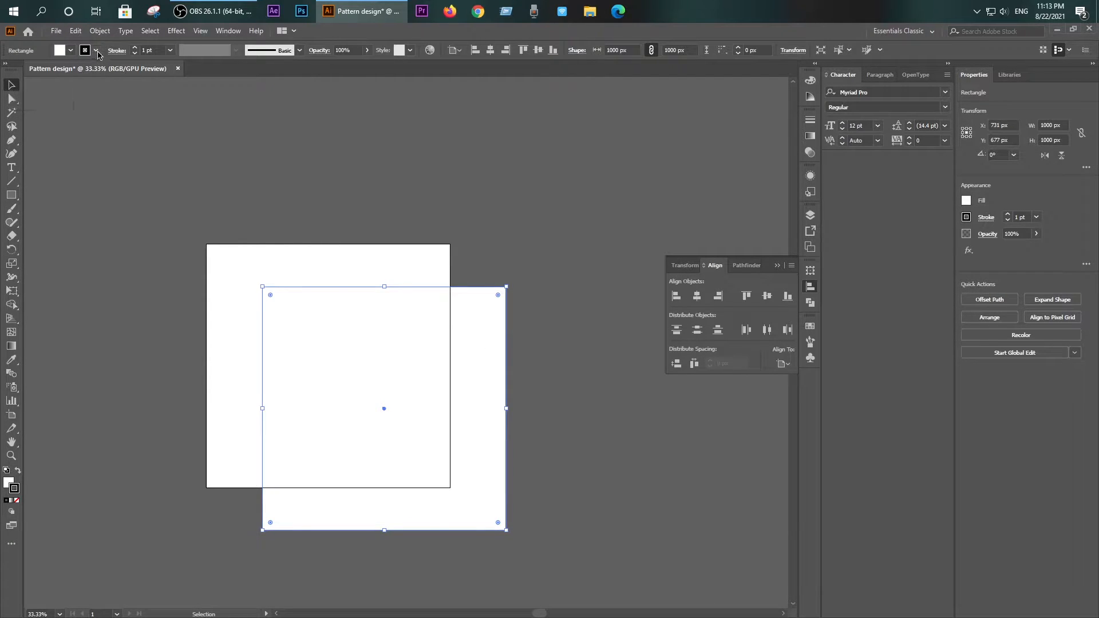
click(97, 51)
click(8, 70)
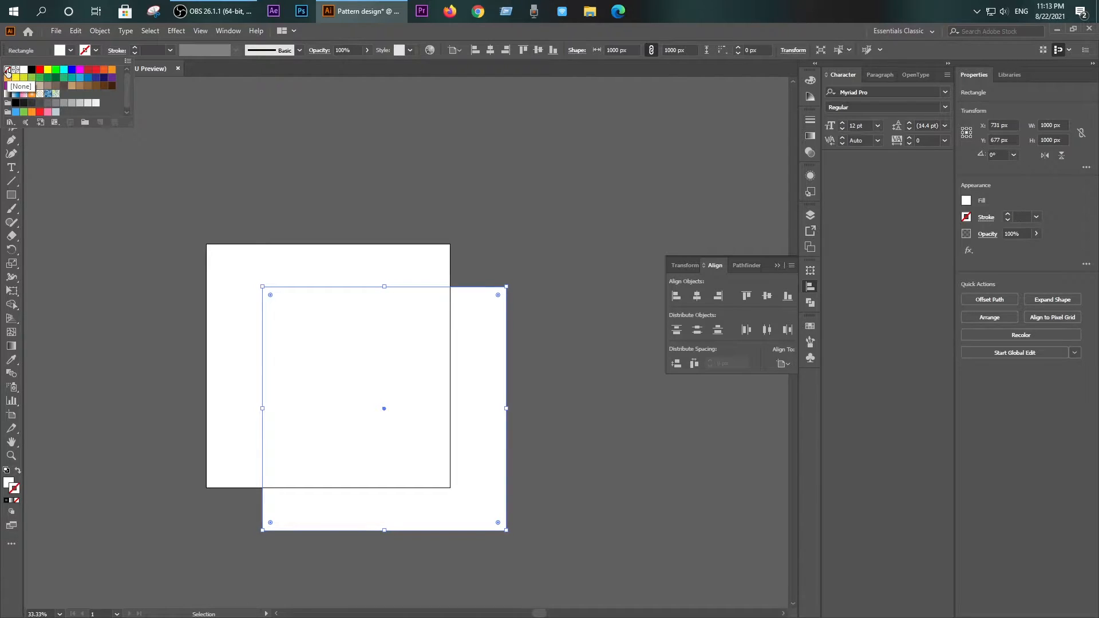
click(457, 51)
click(479, 88)
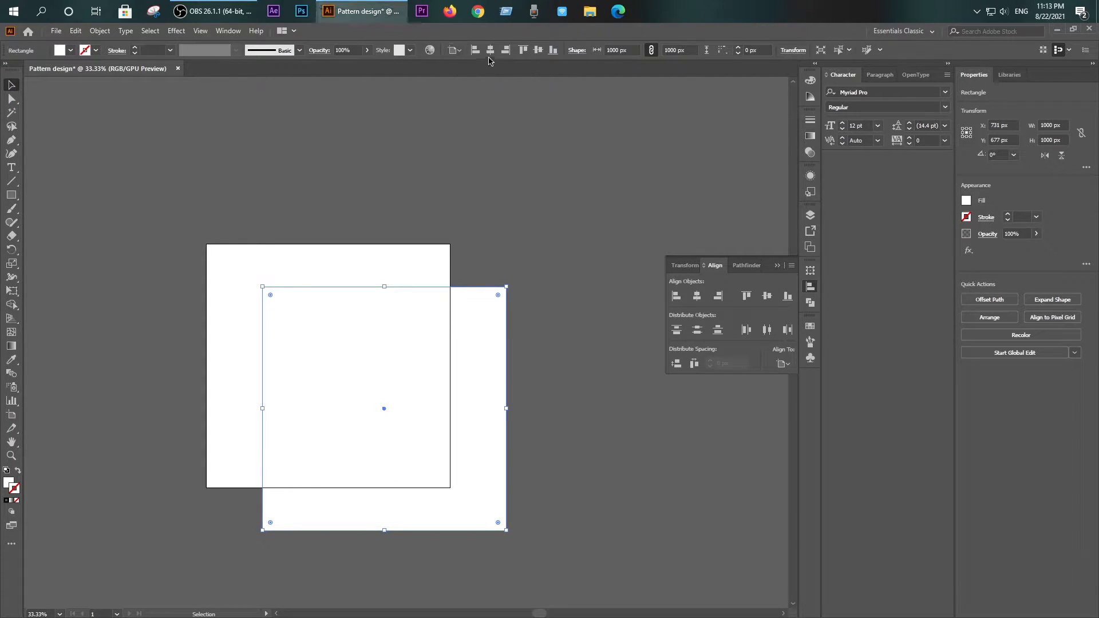
click(490, 50)
click(538, 51)
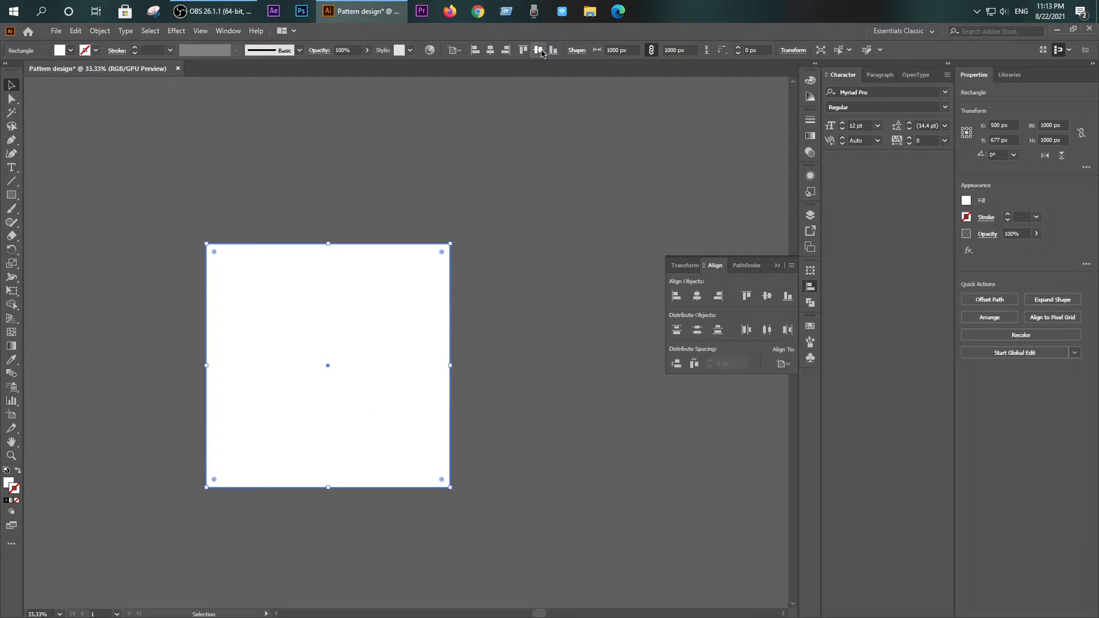
- Fill the artboard-sized square with a brown swatch and deselect it
click(502, 242)
click(365, 272)
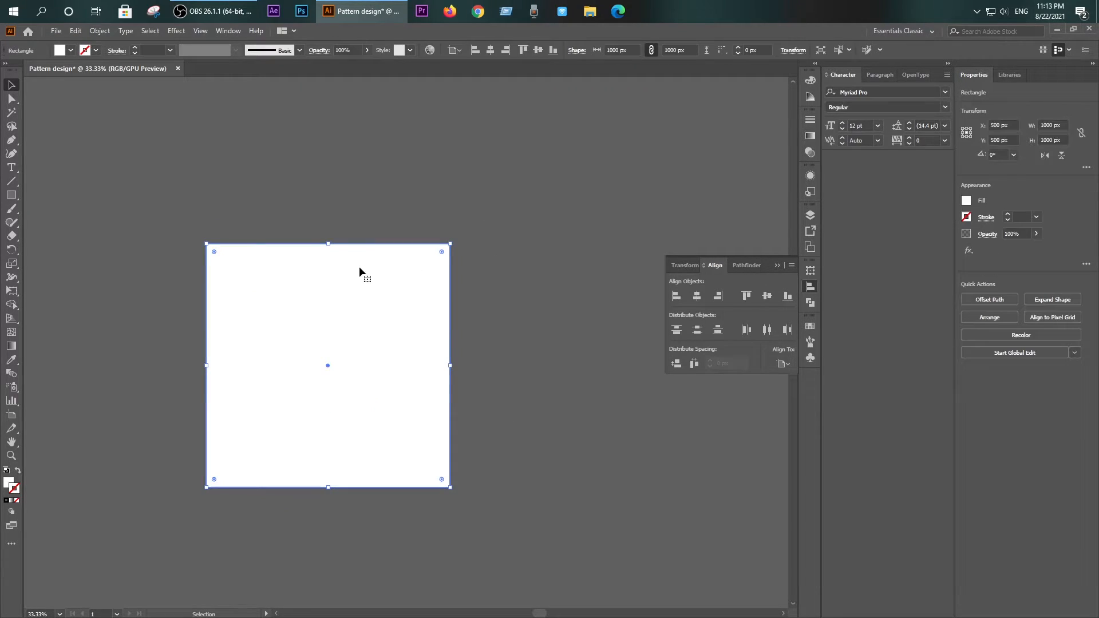
click(71, 51)
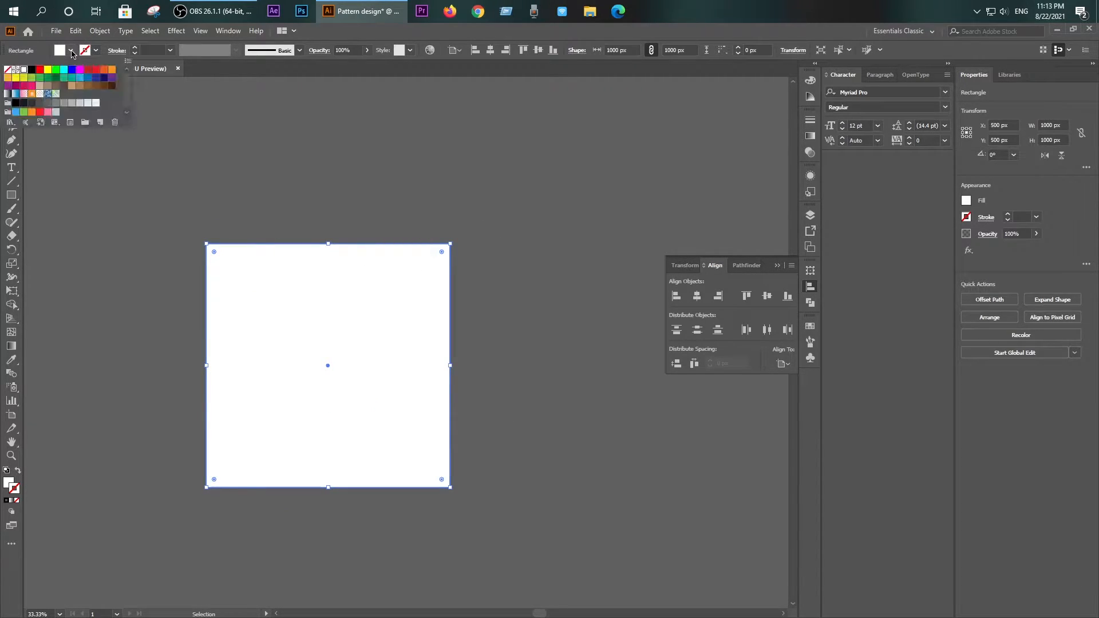
click(38, 104)
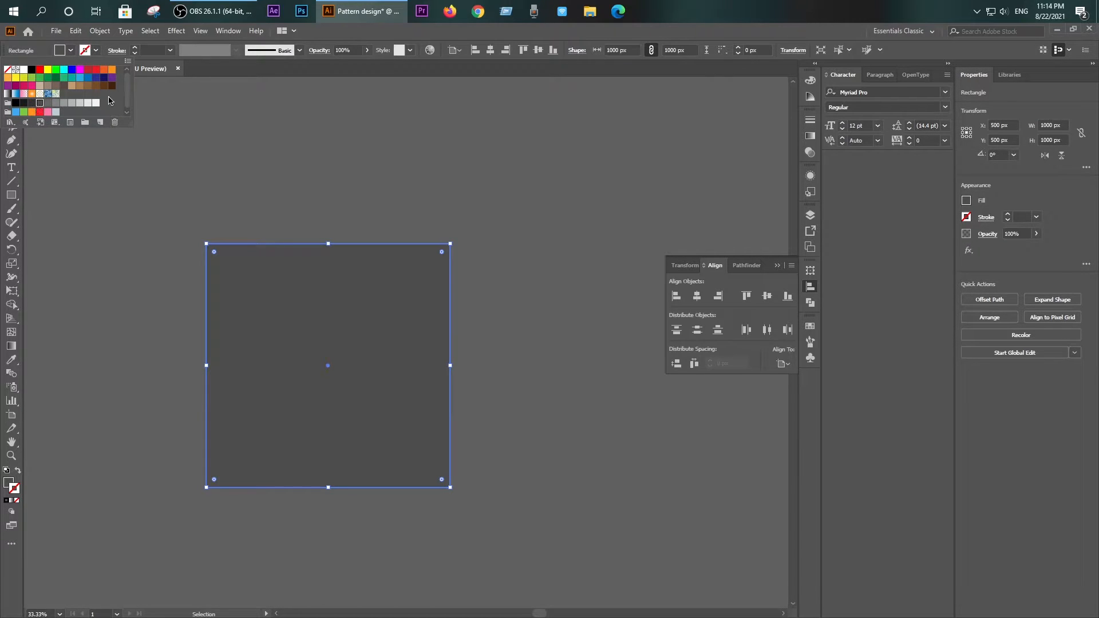
click(98, 86)
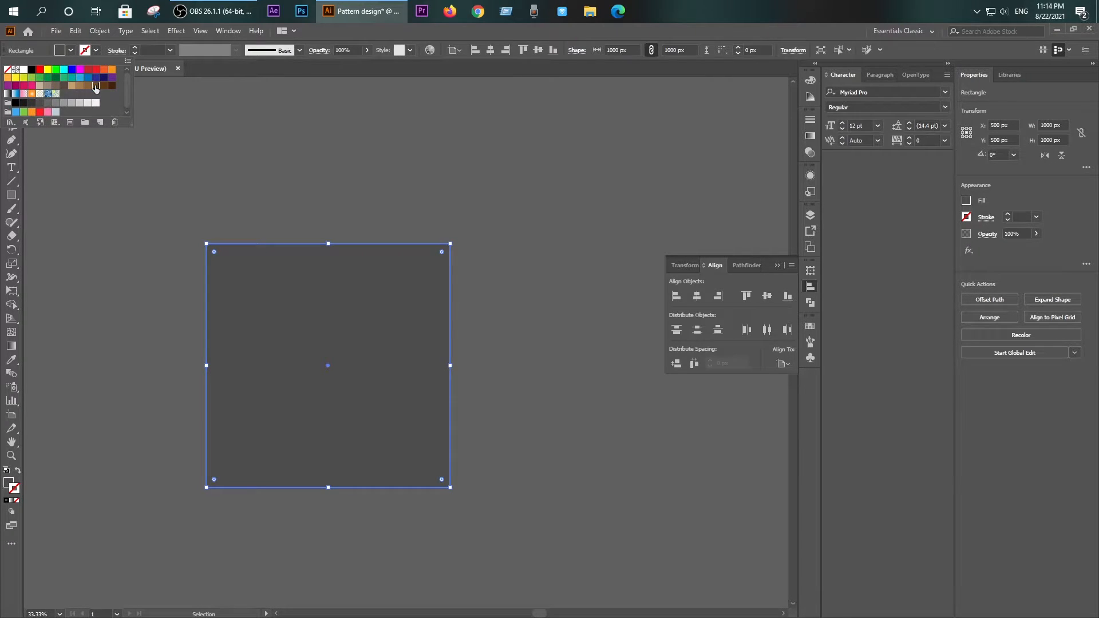
click(112, 290)
click(112, 290)
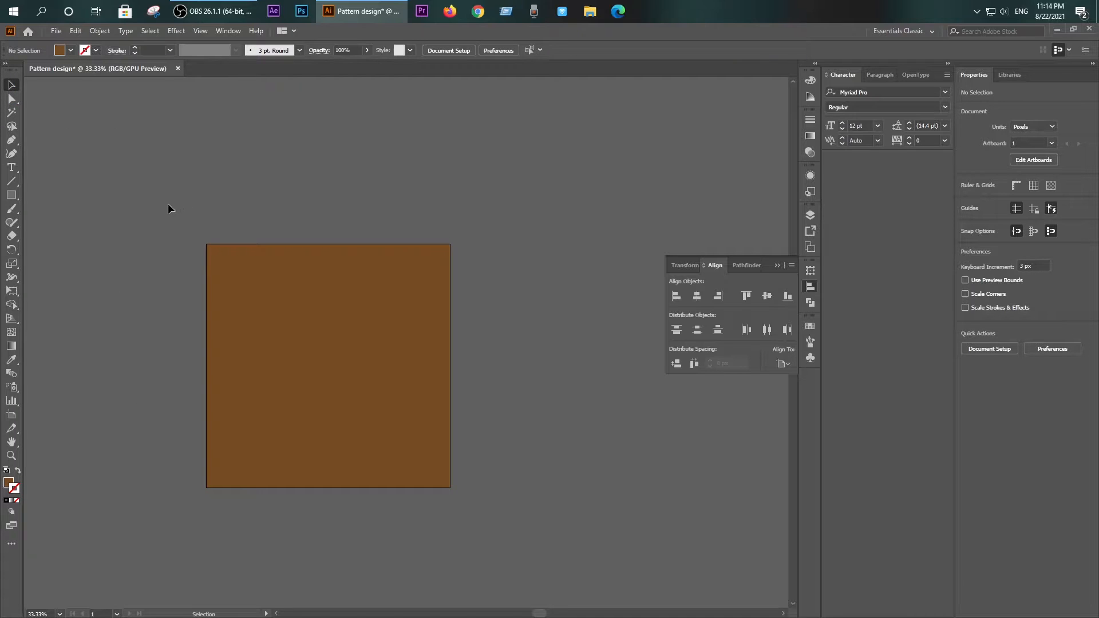
drag(164, 209, 503, 565)
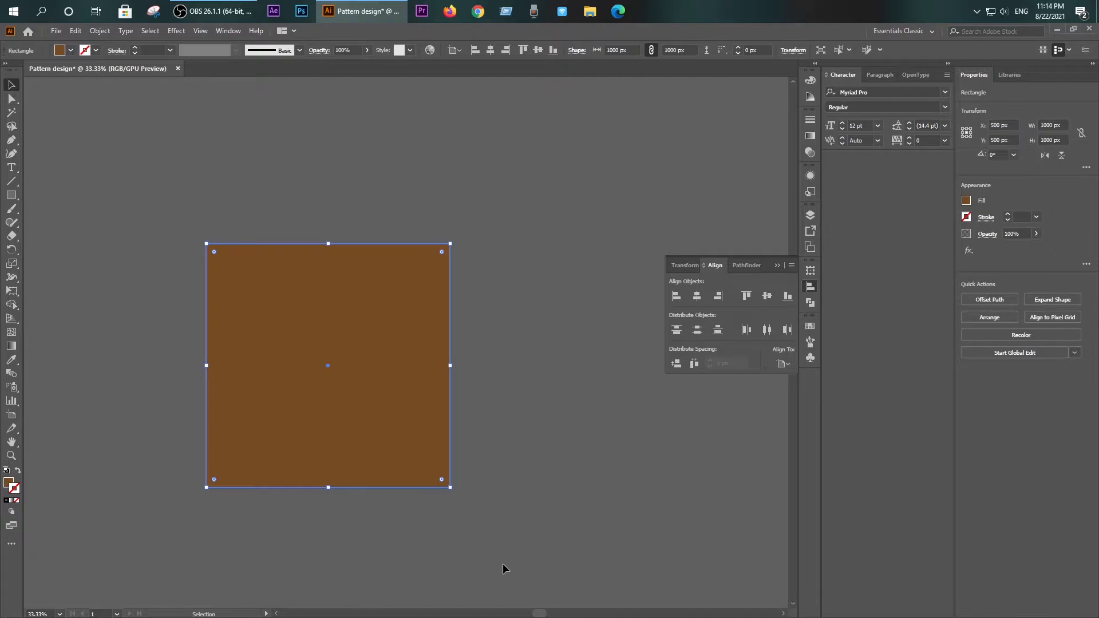
click(503, 497)
- Draw a vertical line about 1402 px long across the brown square and centre it on the artboard
click(11, 180)
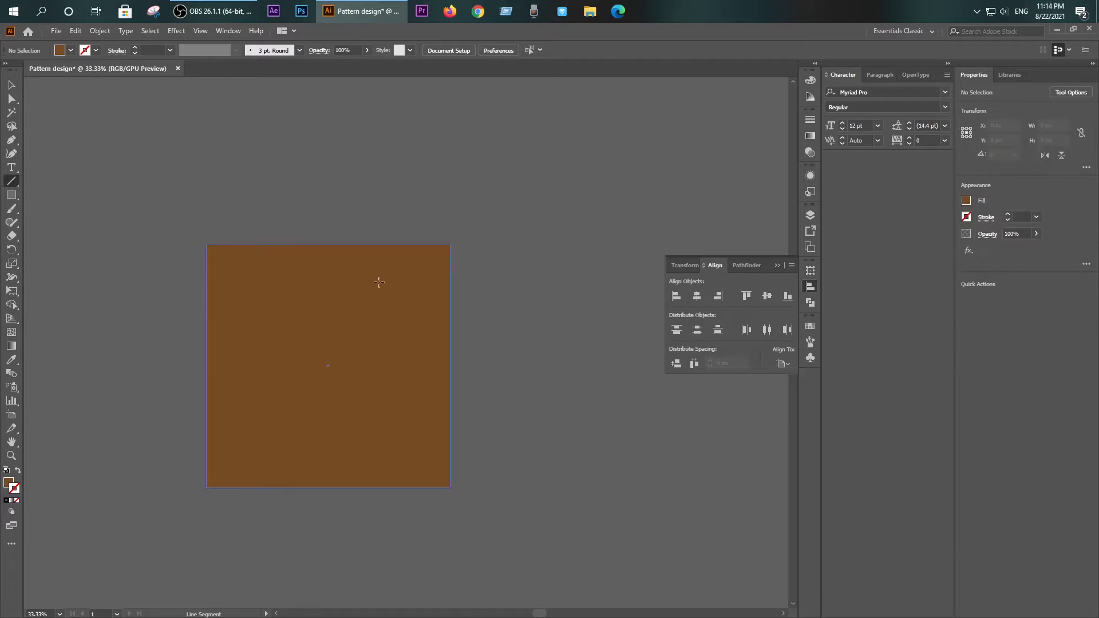
mouse_move(313, 196)
mouse_down()
mouse_move(344, 284)
mouse_move(360, 533)
mouse_up()
click(12, 85)
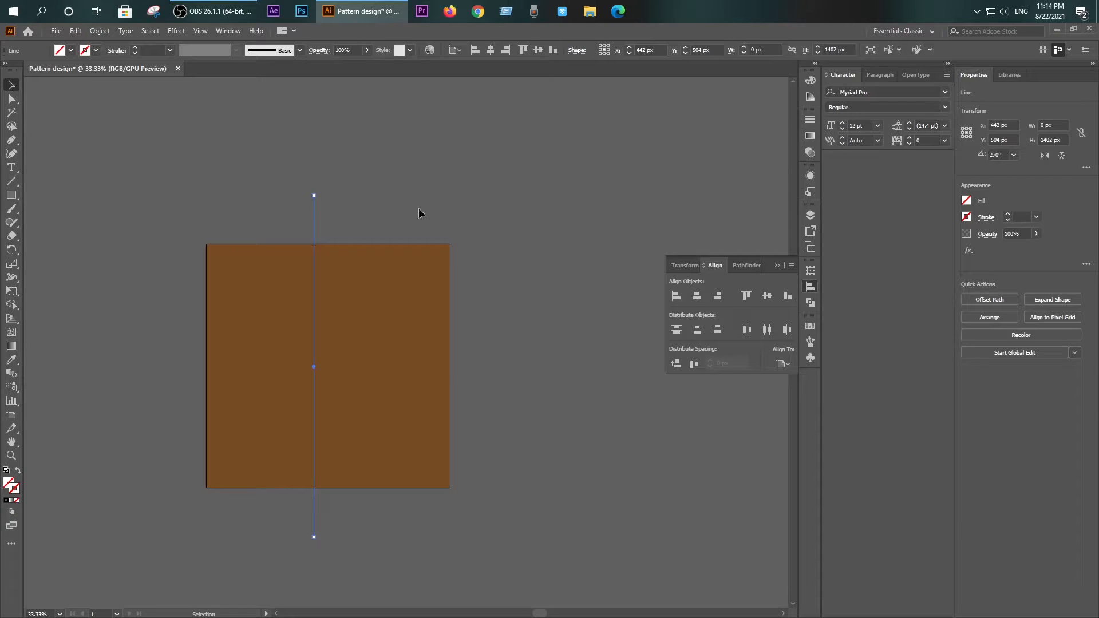
click(490, 49)
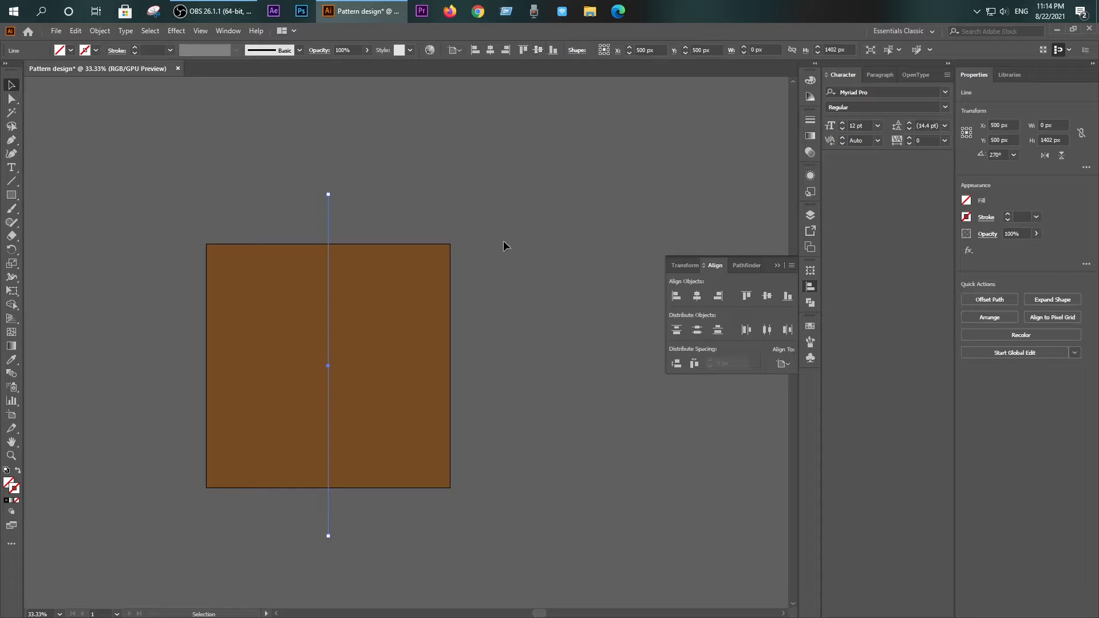
click(523, 245)
- Draw a horizontal line about 1662 px long across the brown square and centre it on the artboard
click(10, 182)
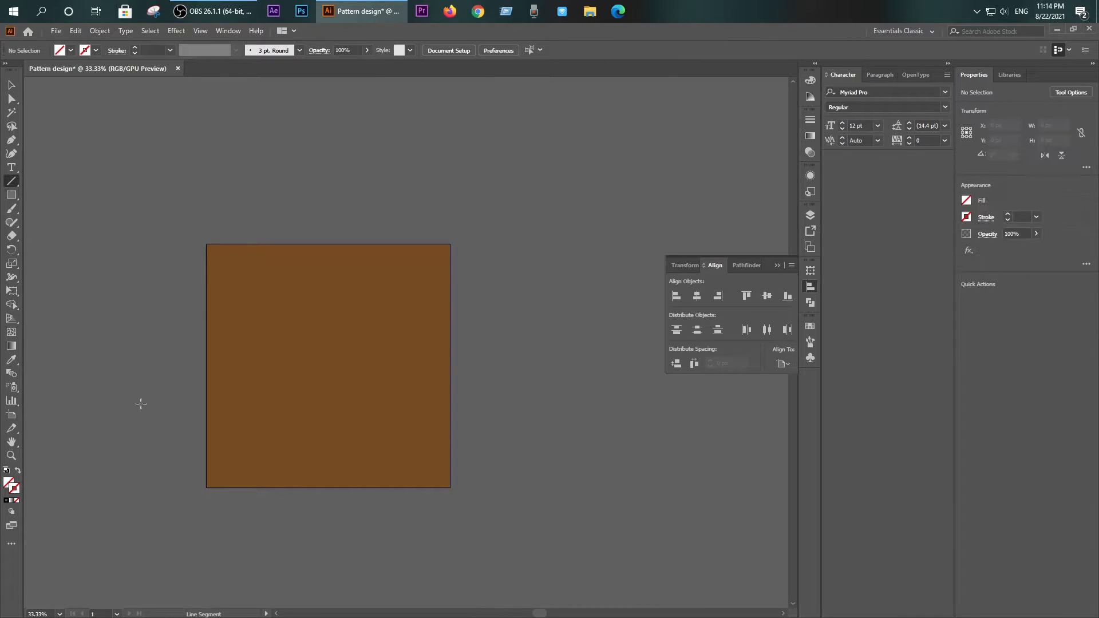
drag(137, 369, 543, 371)
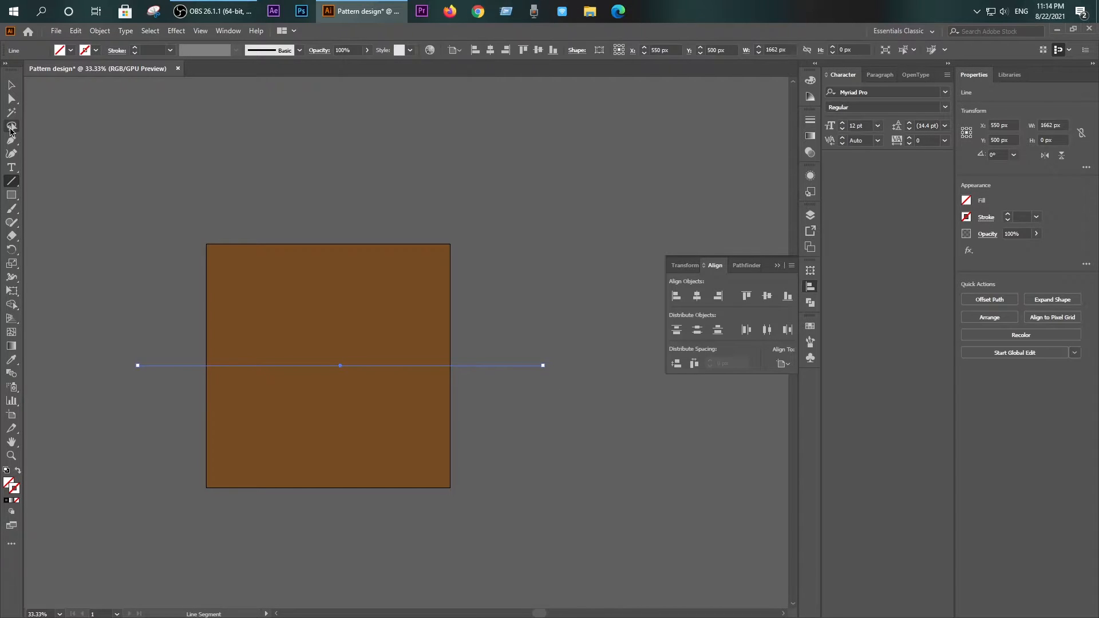
click(10, 85)
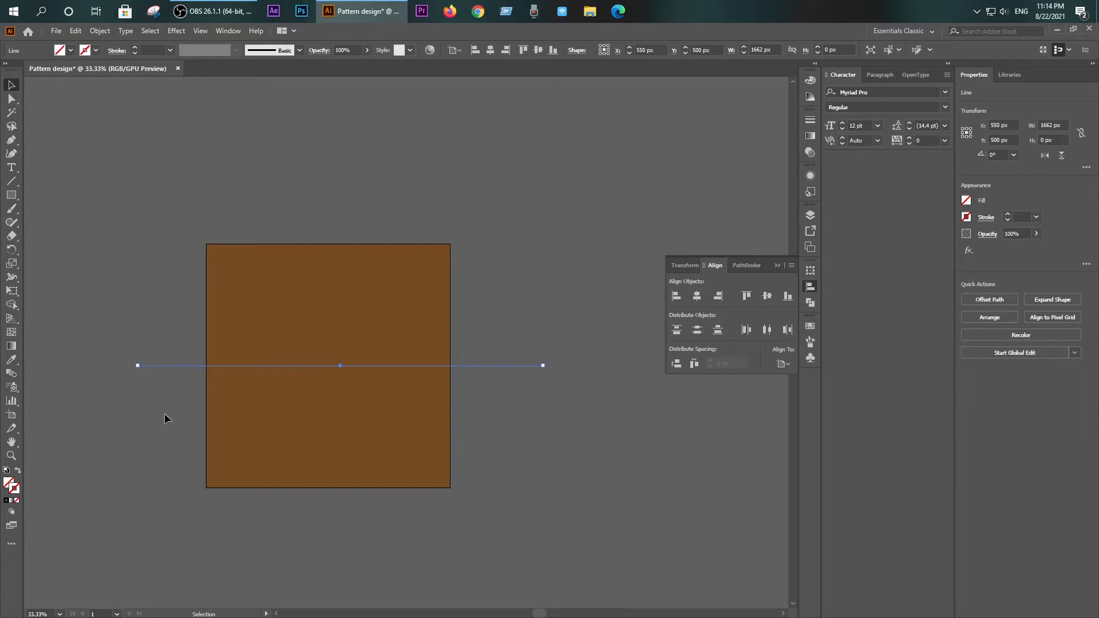
click(490, 50)
click(112, 256)
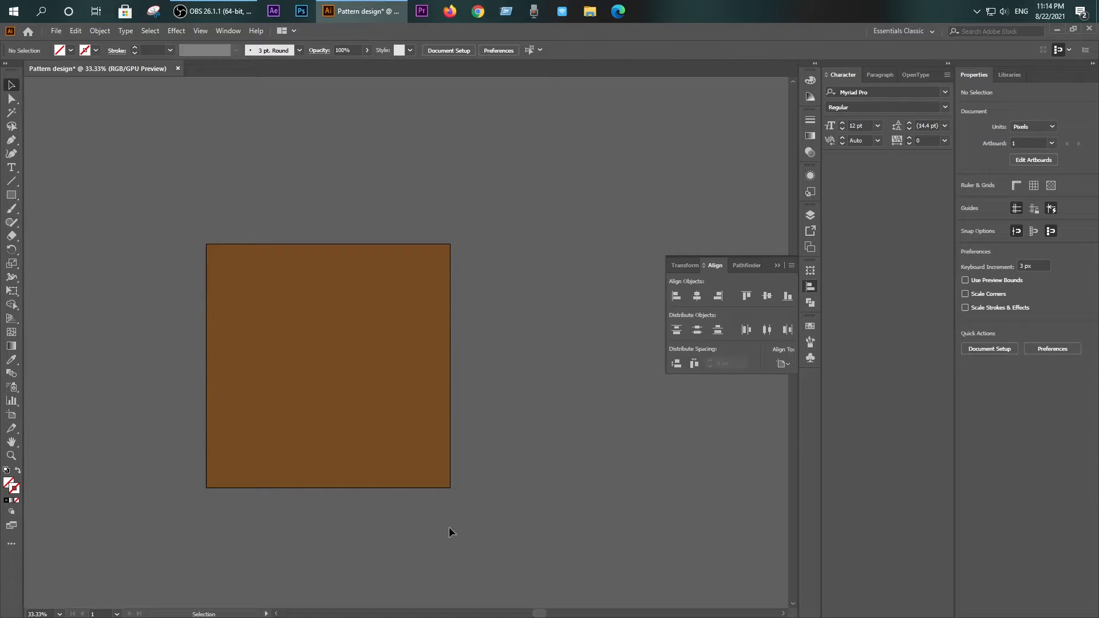
- Split the brown square into four quarters along the two lines using the Pathfinder Divide operation on all objects
key(ctrl+a)
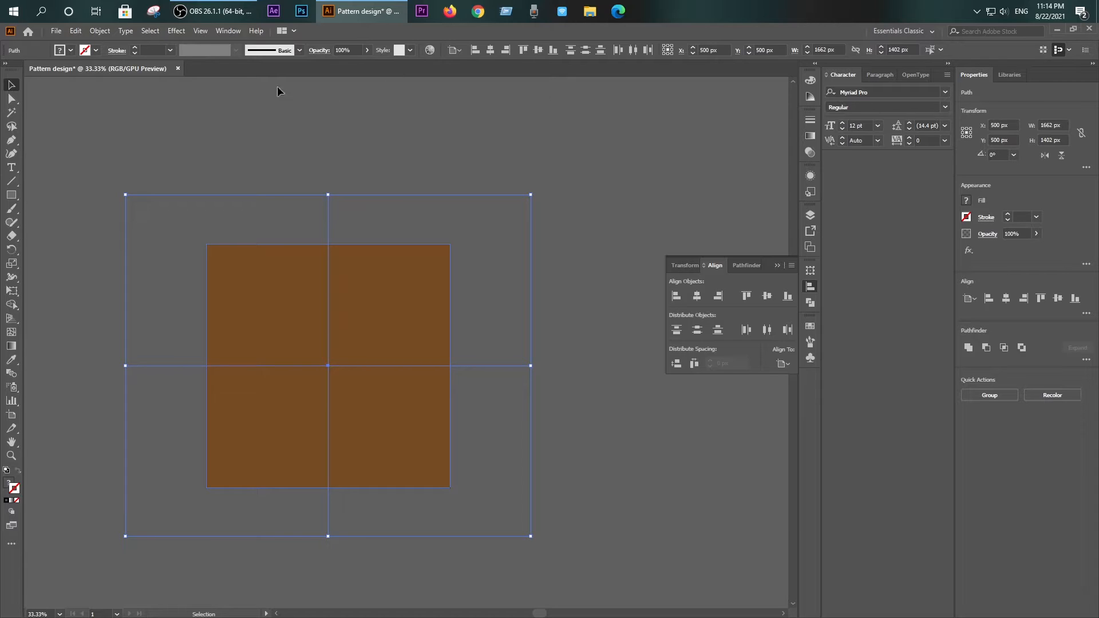
click(200, 30)
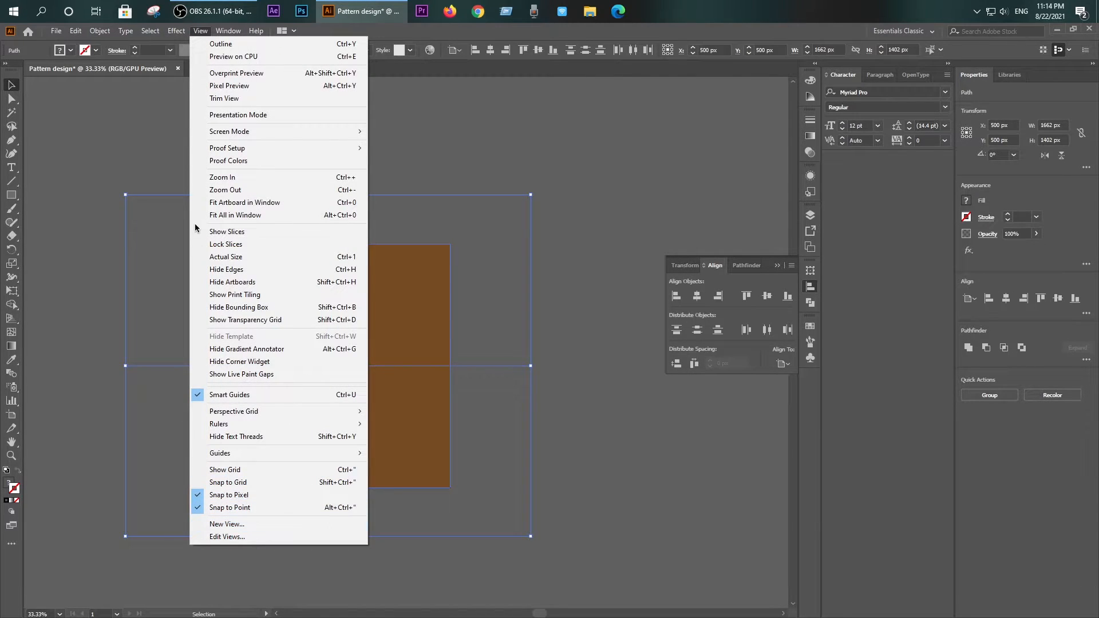
mouse_move(228, 30)
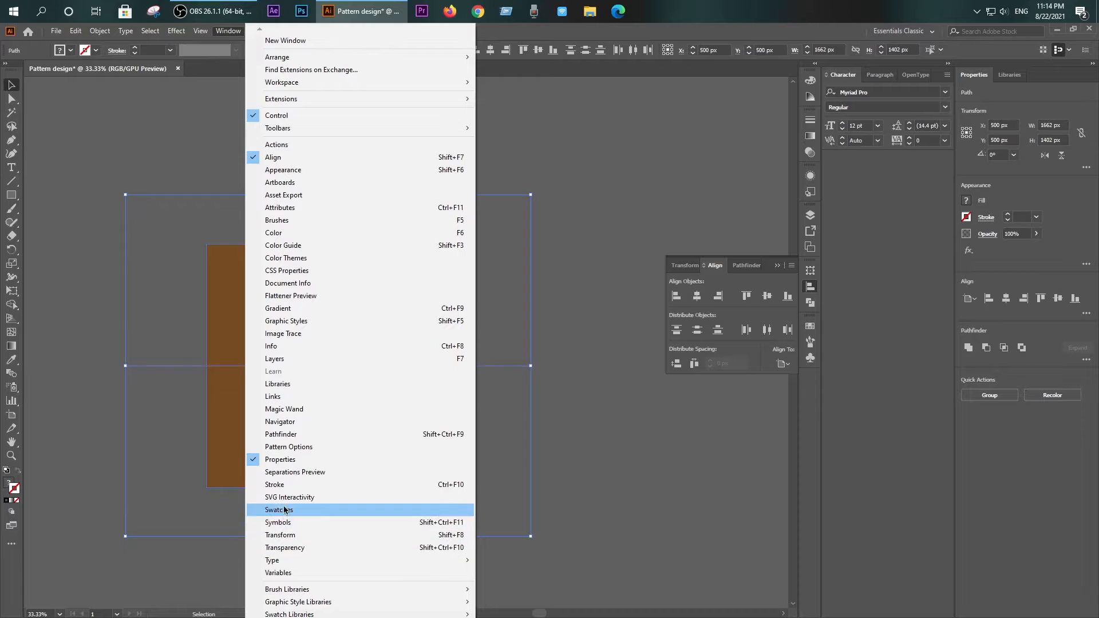
click(282, 435)
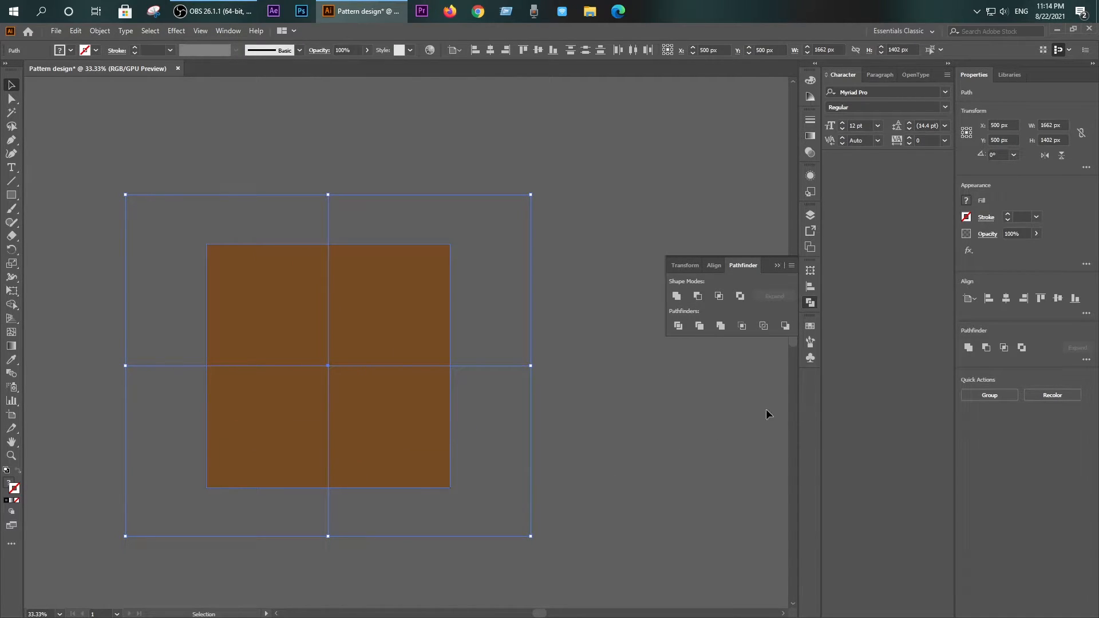
click(678, 325)
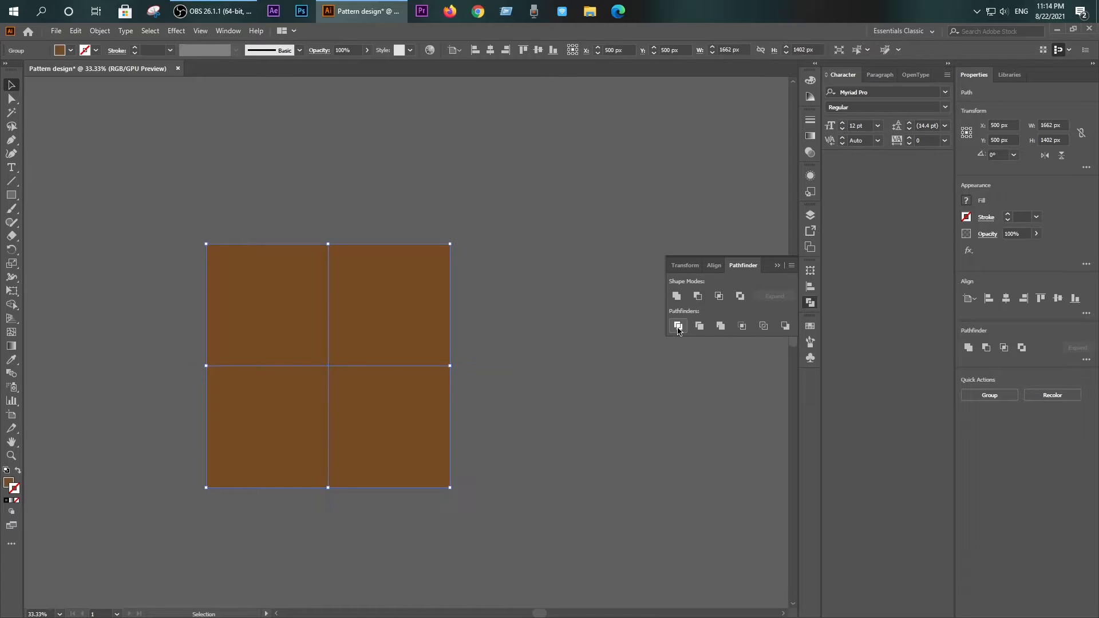
click(535, 401)
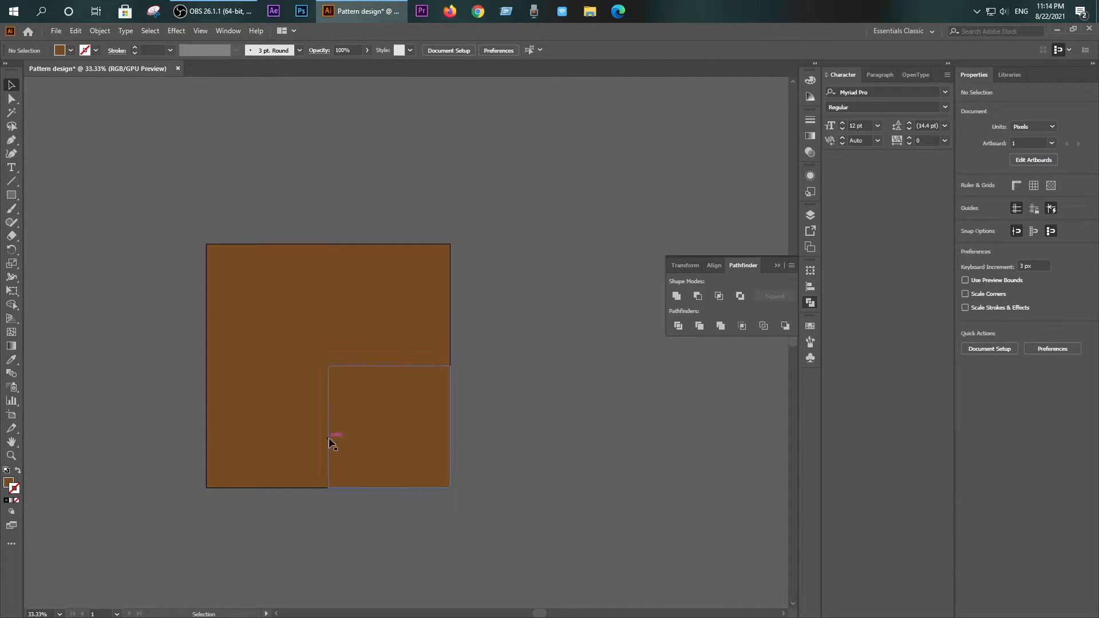
- Ungroup the divided square and select its quarters individually to check that they are separate
click(359, 437)
right_click(360, 438)
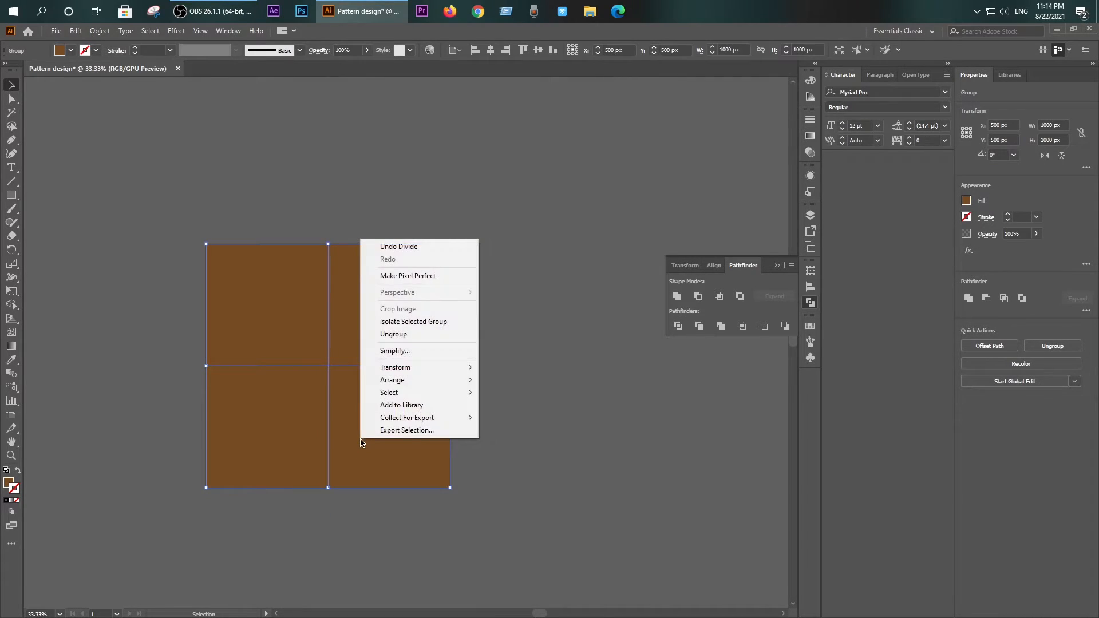
click(401, 332)
click(514, 356)
click(243, 447)
right_click(242, 447)
click(505, 400)
click(263, 304)
click(391, 316)
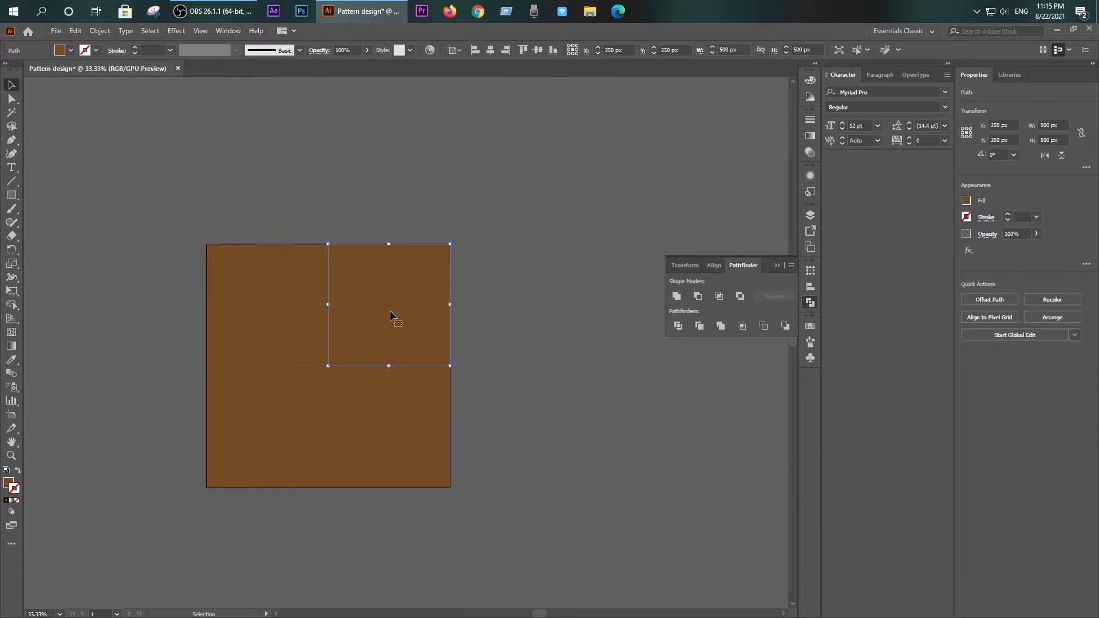
click(543, 400)
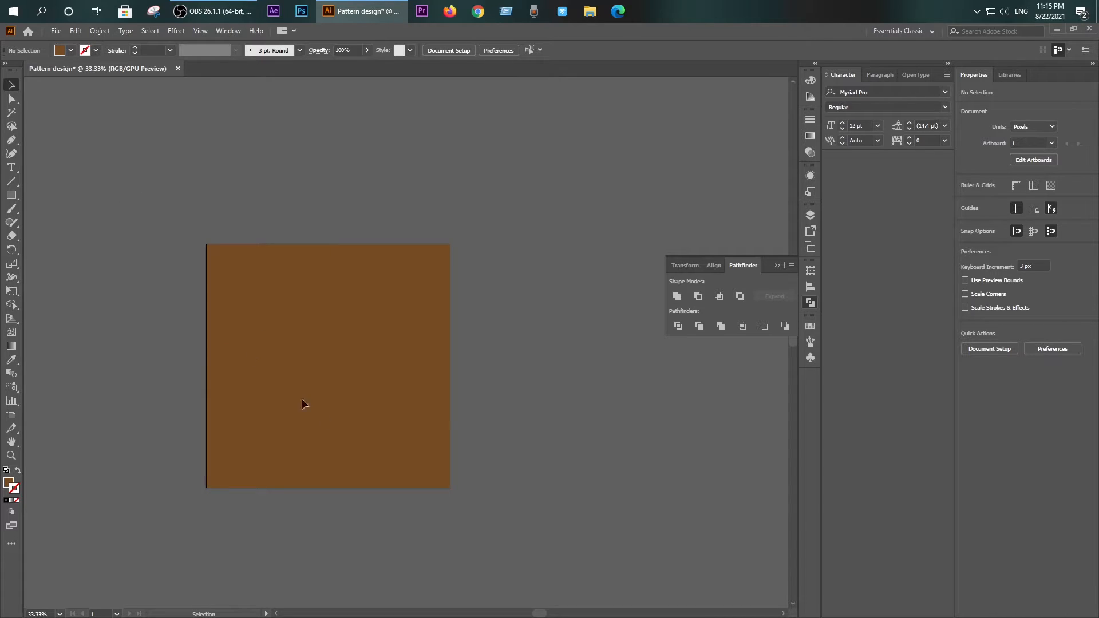
- Group the four quarters of the brown square together
key(ctrl+a)
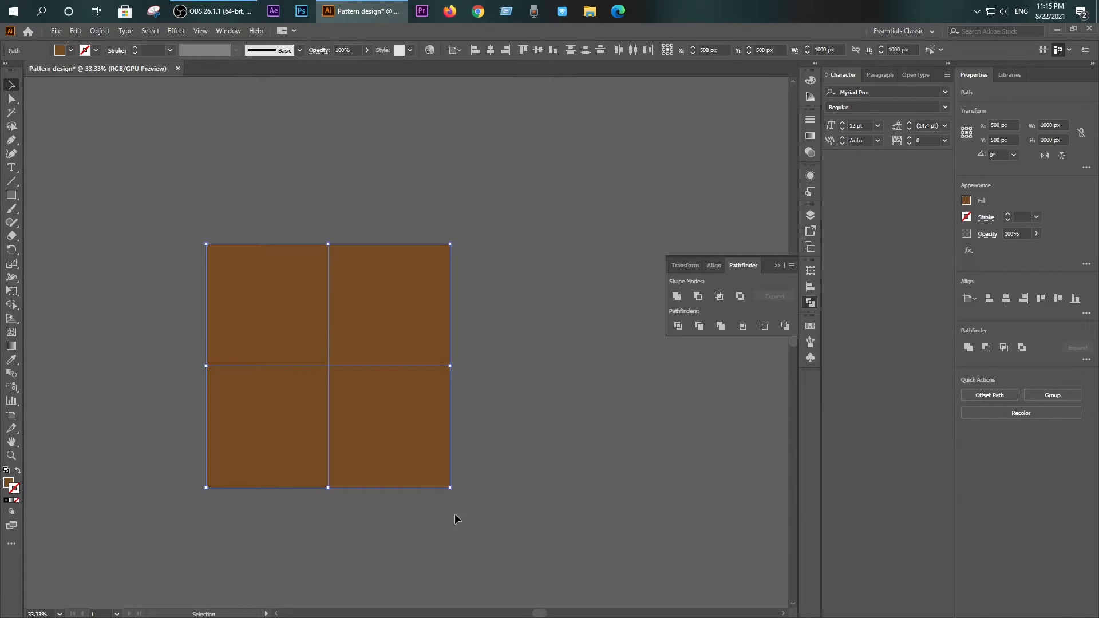
right_click(357, 323)
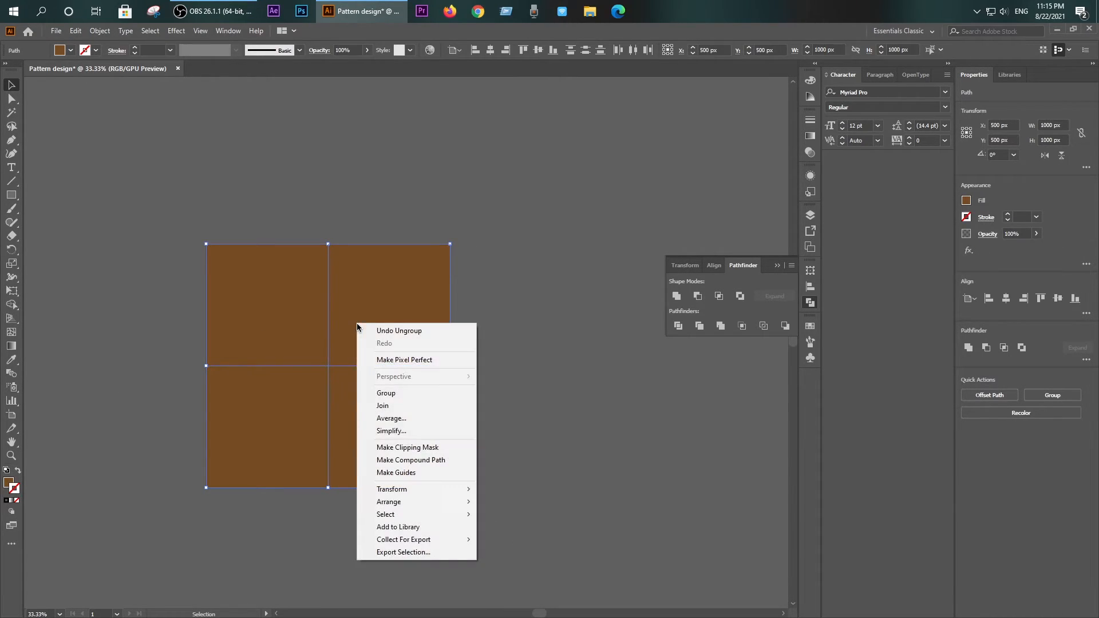
click(397, 395)
click(527, 392)
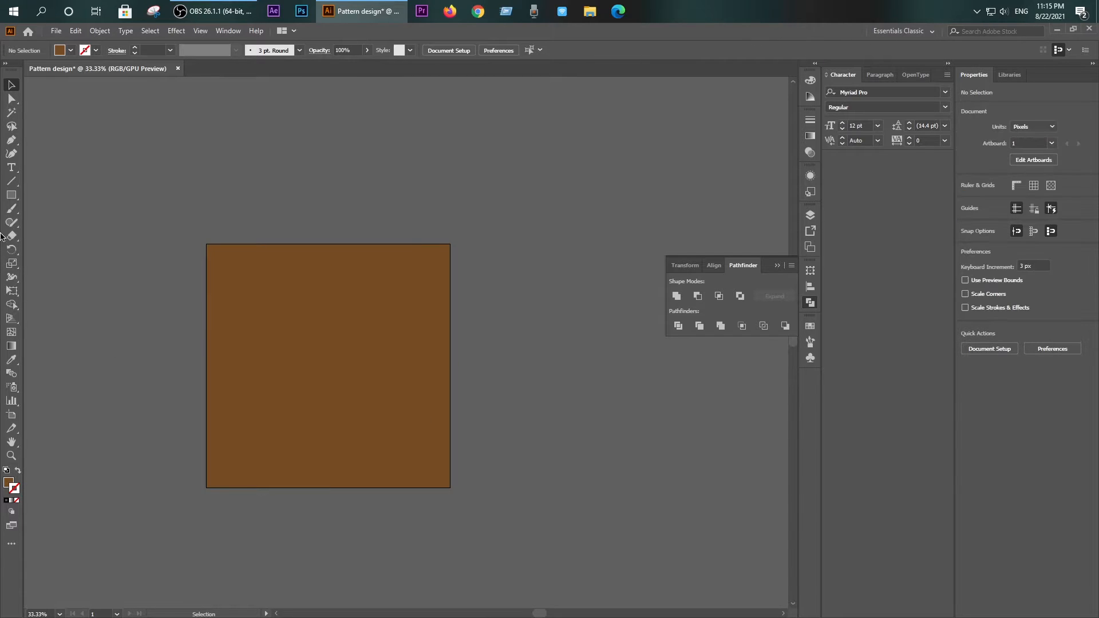
- Draw two crossing 45-degree diagonal lines through opposite corners of the brown square, spanning about 1124 px and 1204 px in width
click(11, 181)
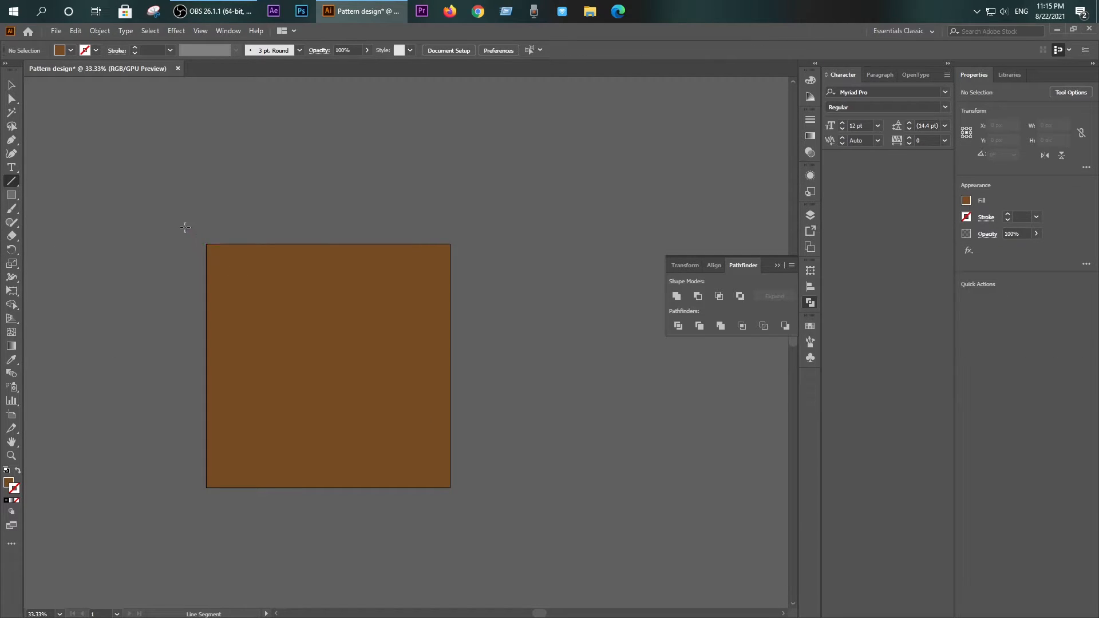
drag(206, 244, 480, 518)
click(12, 86)
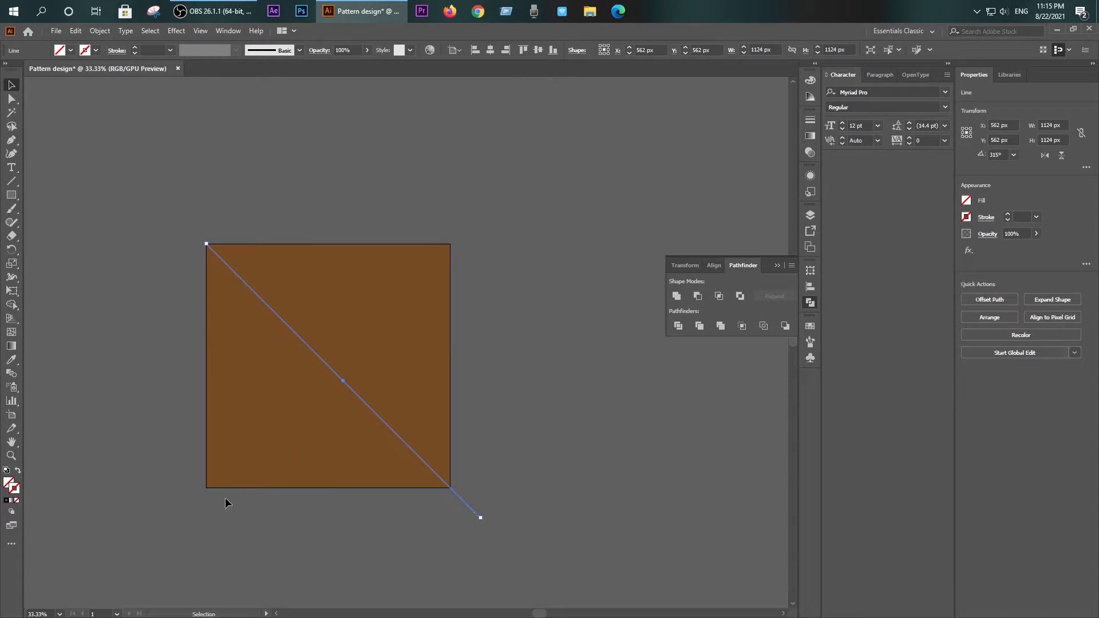
key(backslash)
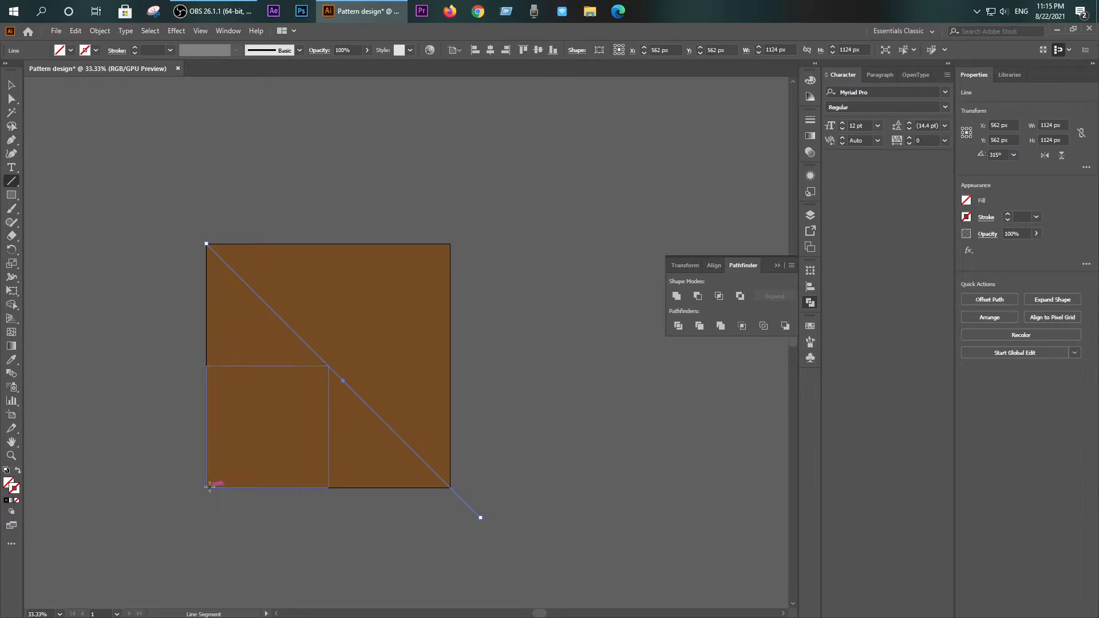
drag(207, 488, 500, 194)
key(v)
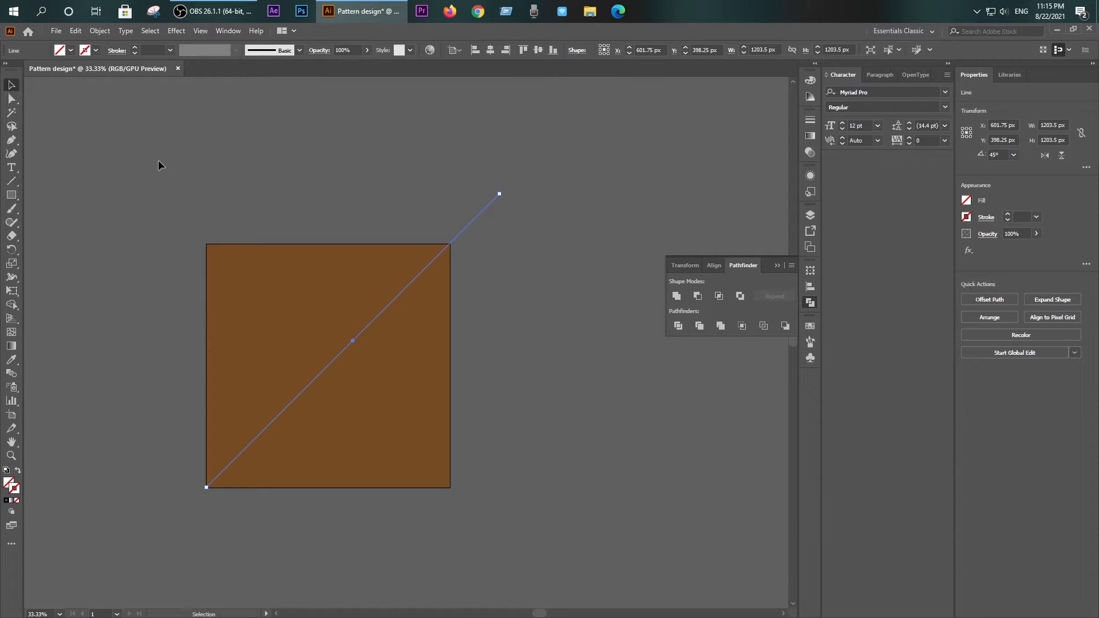
- Split all the square's pieces along both diagonals with the Pathfinder Divide operation
key(ctrl+a)
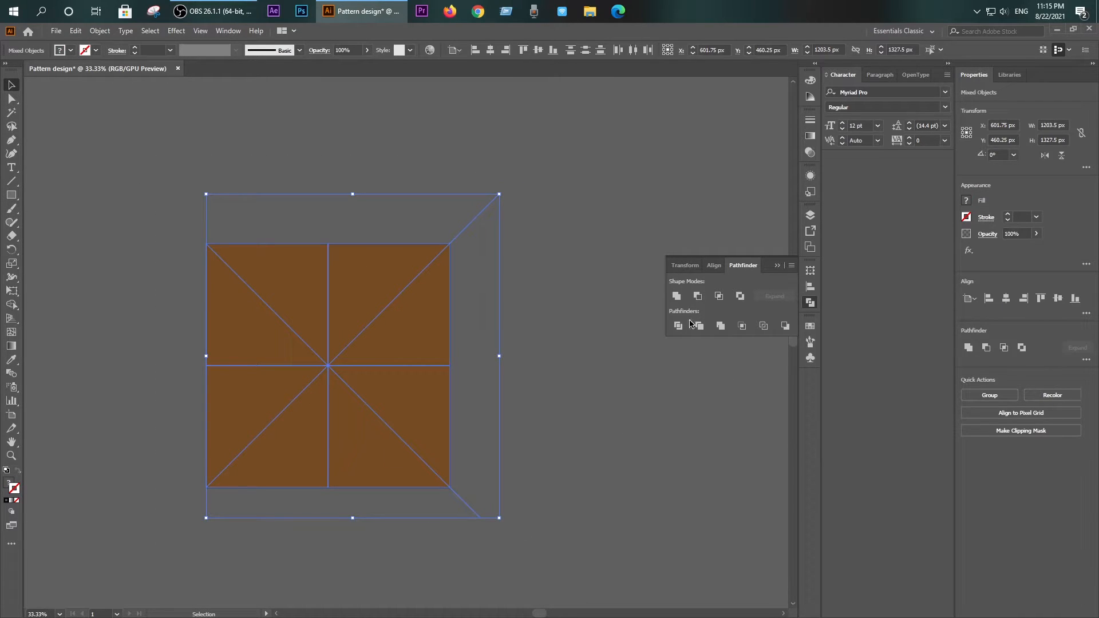
click(678, 326)
click(510, 410)
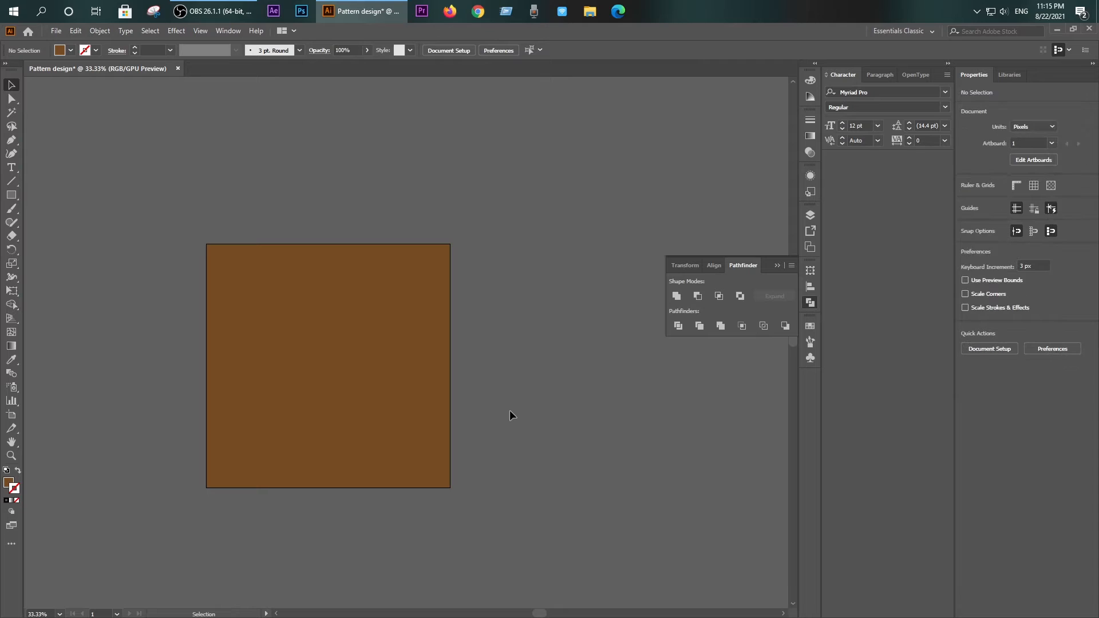
- Ungroup the divided square and select some triangles individually to check that they are separate
click(273, 451)
right_click(274, 450)
click(307, 345)
click(557, 377)
click(392, 351)
click(514, 325)
click(240, 332)
right_click(236, 328)
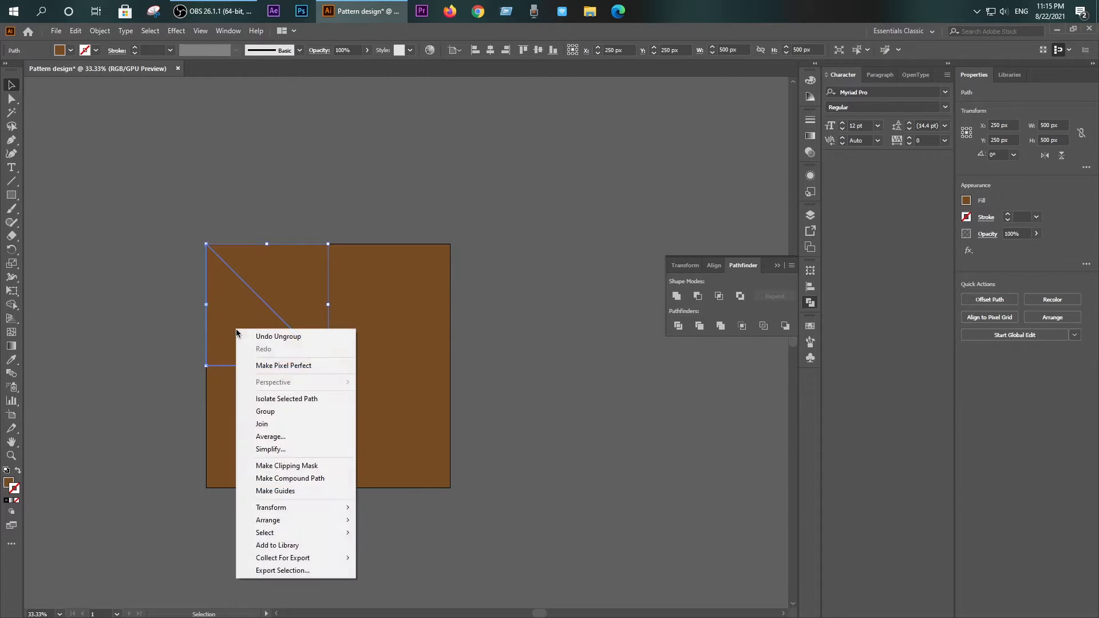
click(142, 425)
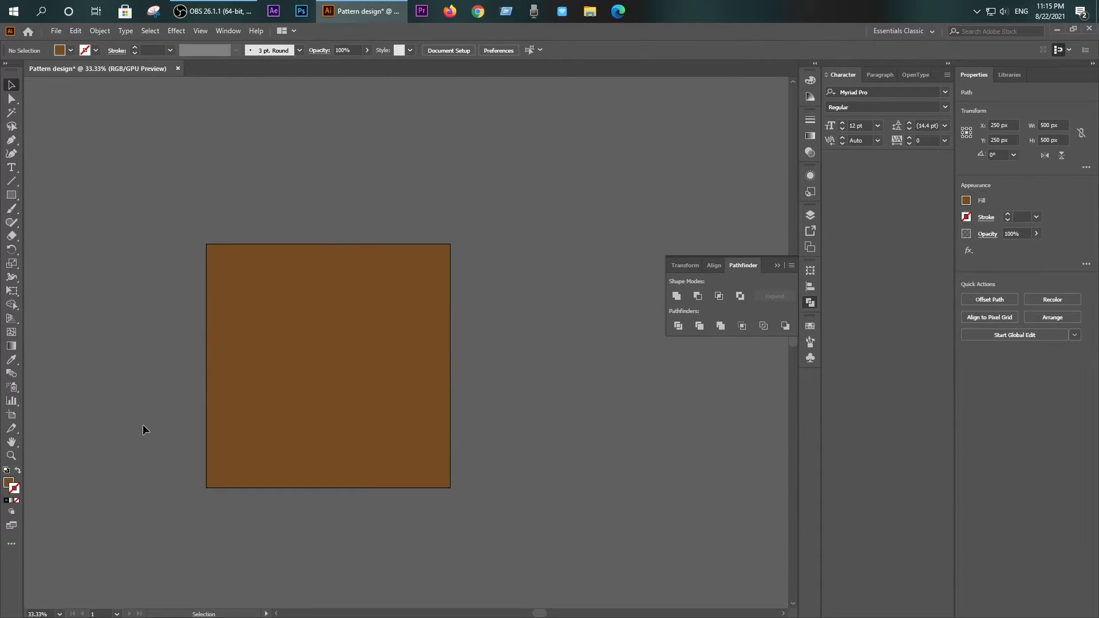
- Draw a small brown square of about 175 px beside the artboard's left edge and place a copy of it directly below
click(248, 316)
click(70, 50)
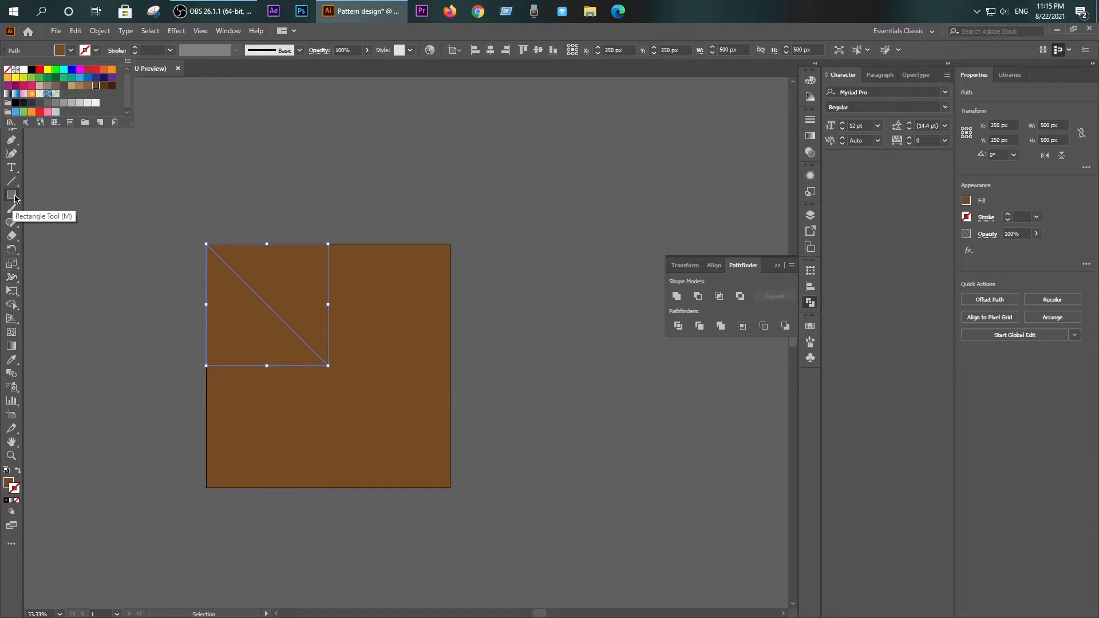
click(110, 207)
click(11, 194)
drag(69, 207, 113, 249)
click(10, 85)
click(86, 245)
drag(99, 244, 160, 323)
click(80, 232)
- Fill the upper small square beside the artboard with the darkest brown swatch
click(142, 257)
click(71, 51)
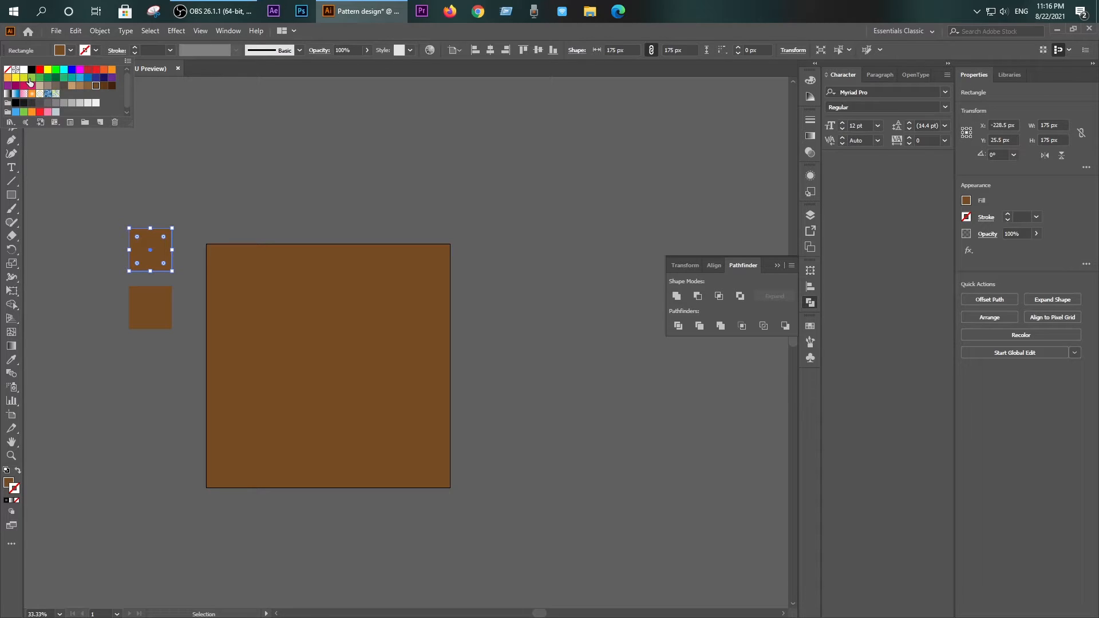
click(80, 86)
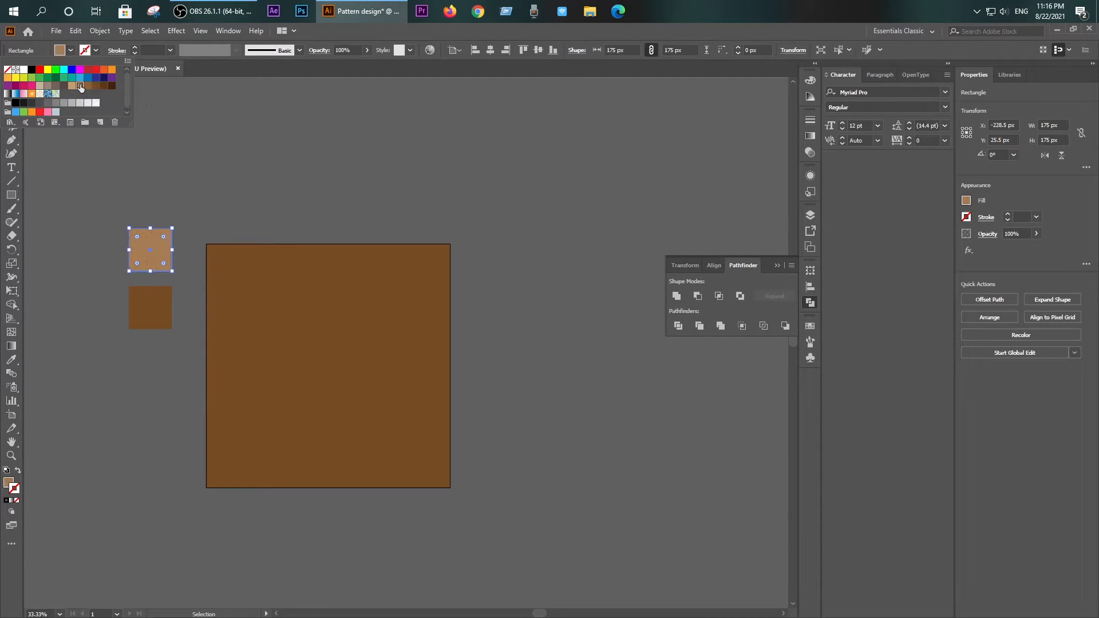
click(112, 87)
click(86, 277)
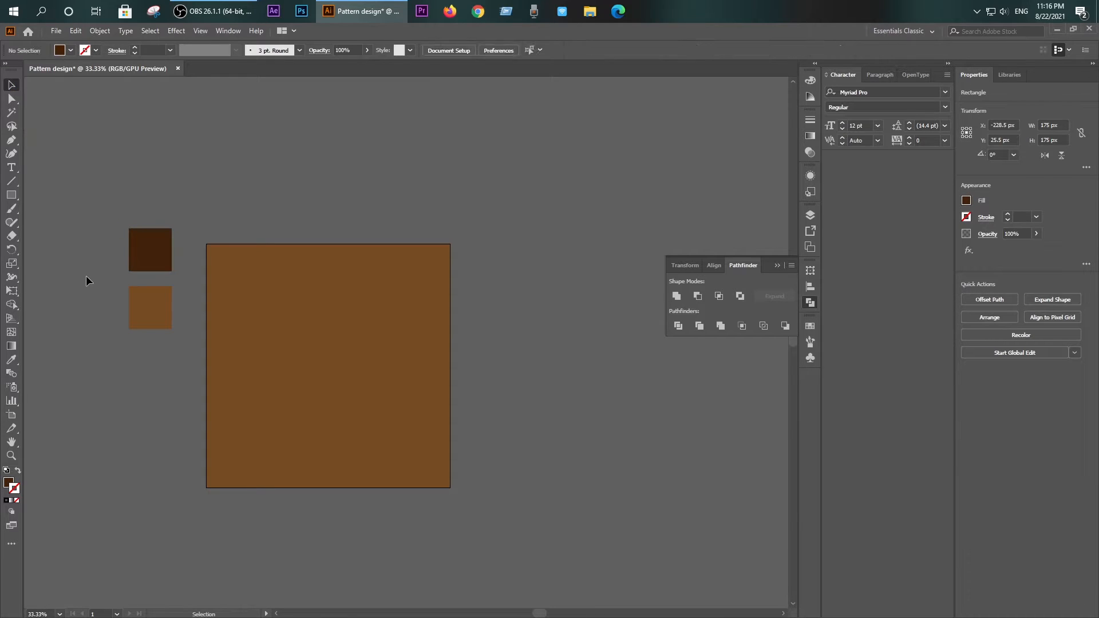
- Fill the lower small square beside the artboard with the second-darkest brown swatch
click(151, 306)
click(70, 51)
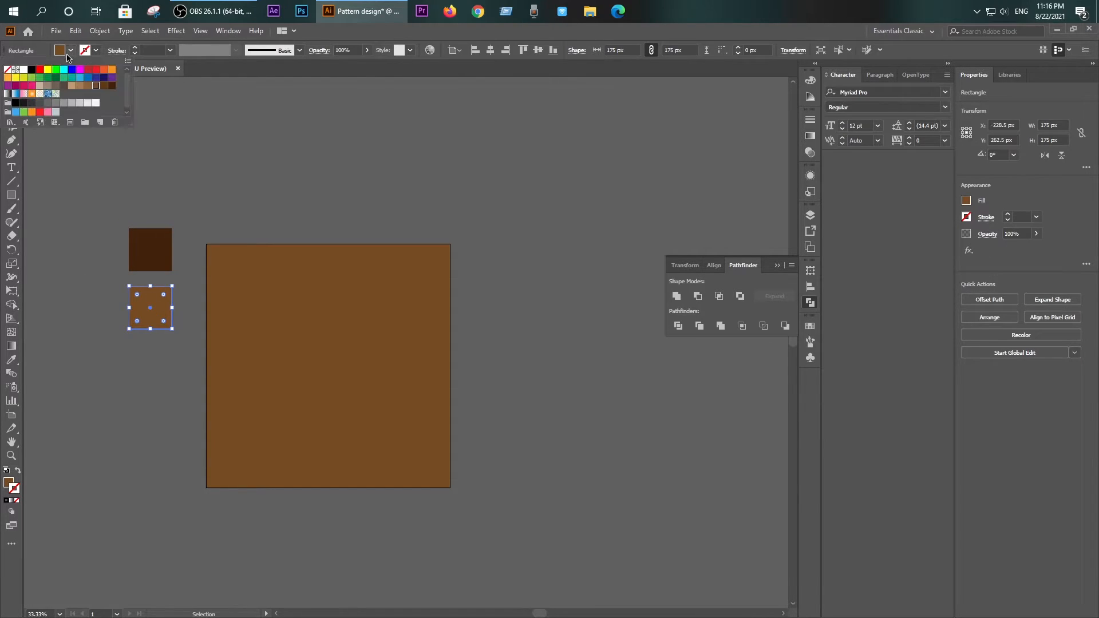
click(104, 85)
click(66, 267)
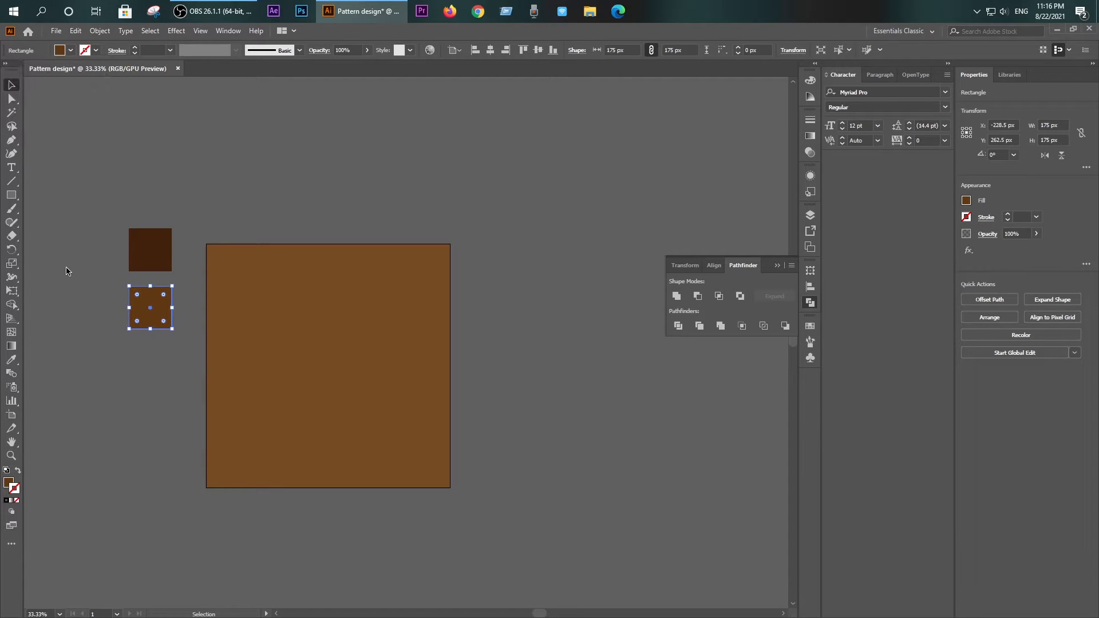
click(66, 268)
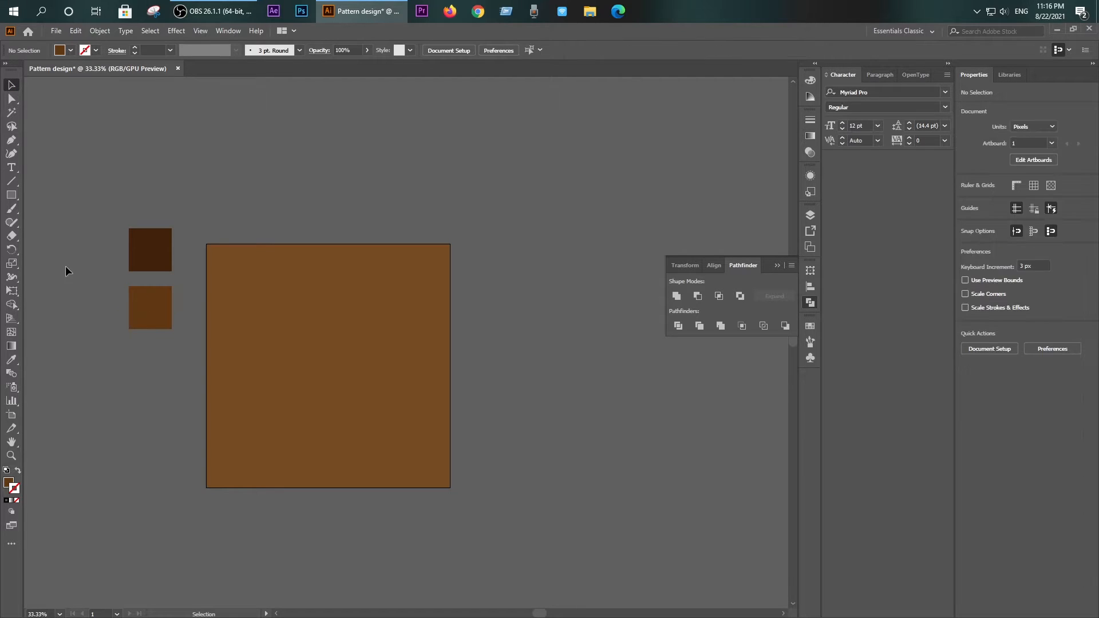
- Recolour the upper-left quarter with the Eyedropper, giving its lower triangle the medium brown sample and its upper triangle the dark brown one
click(237, 314)
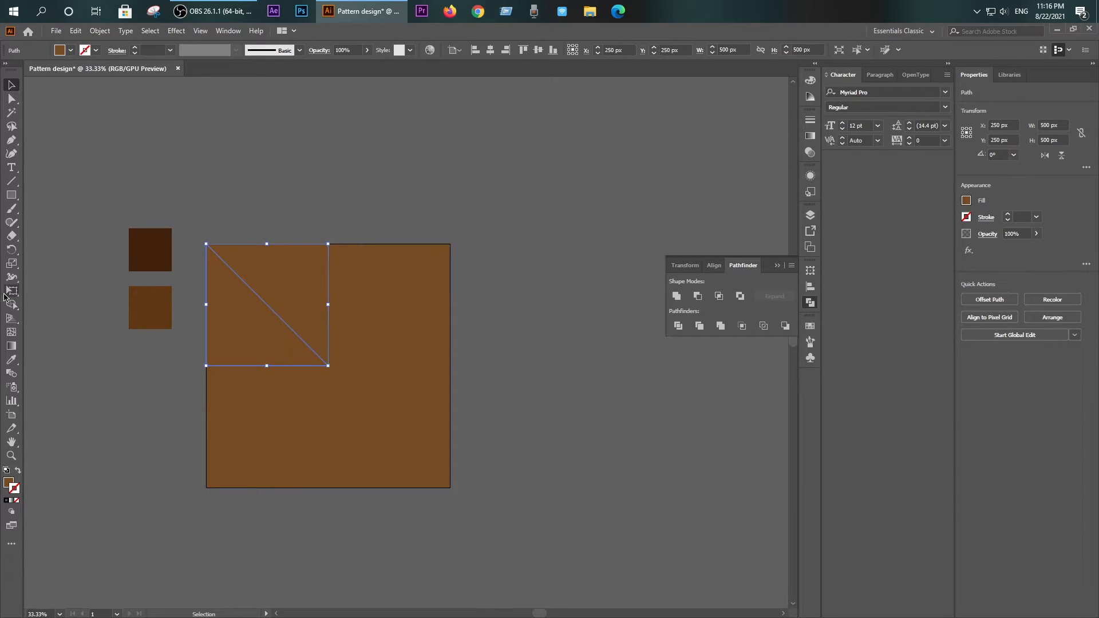
click(10, 363)
click(155, 299)
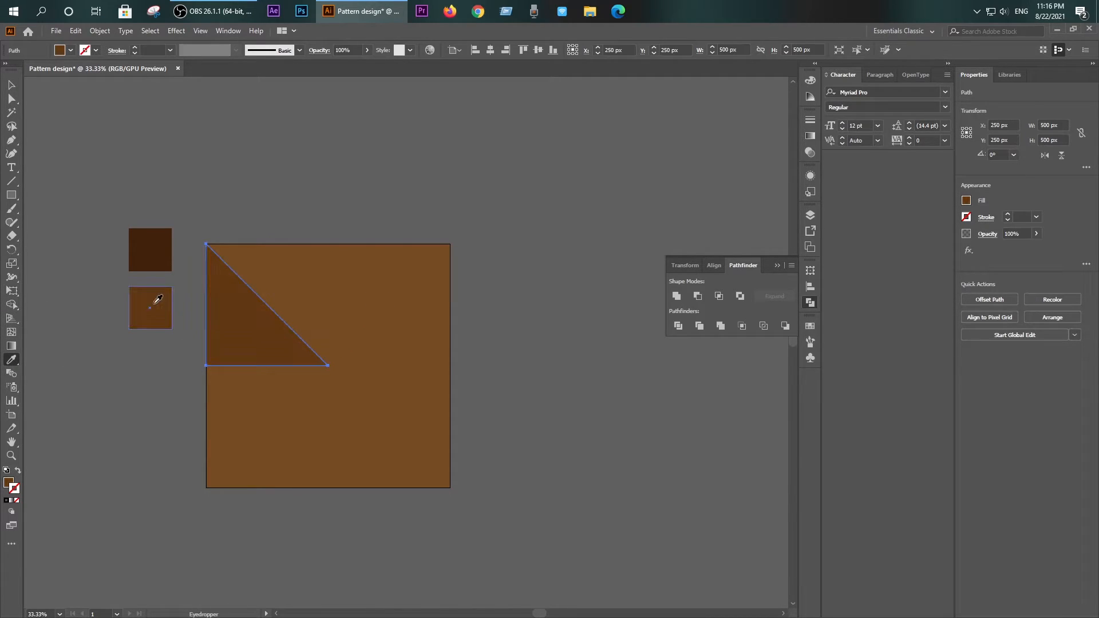
click(14, 84)
click(176, 217)
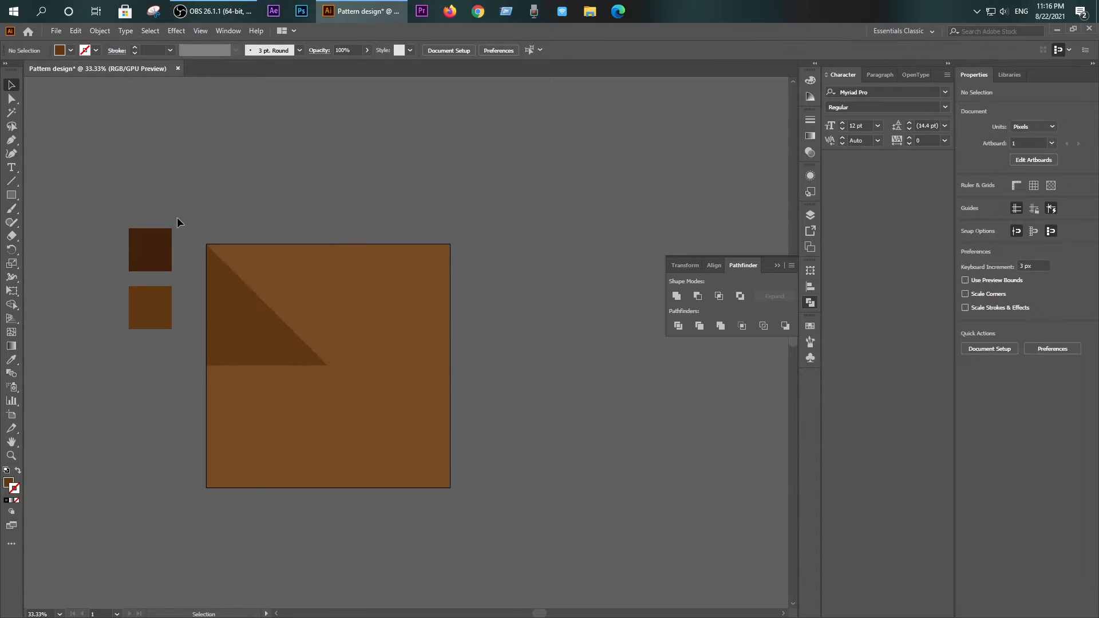
click(306, 297)
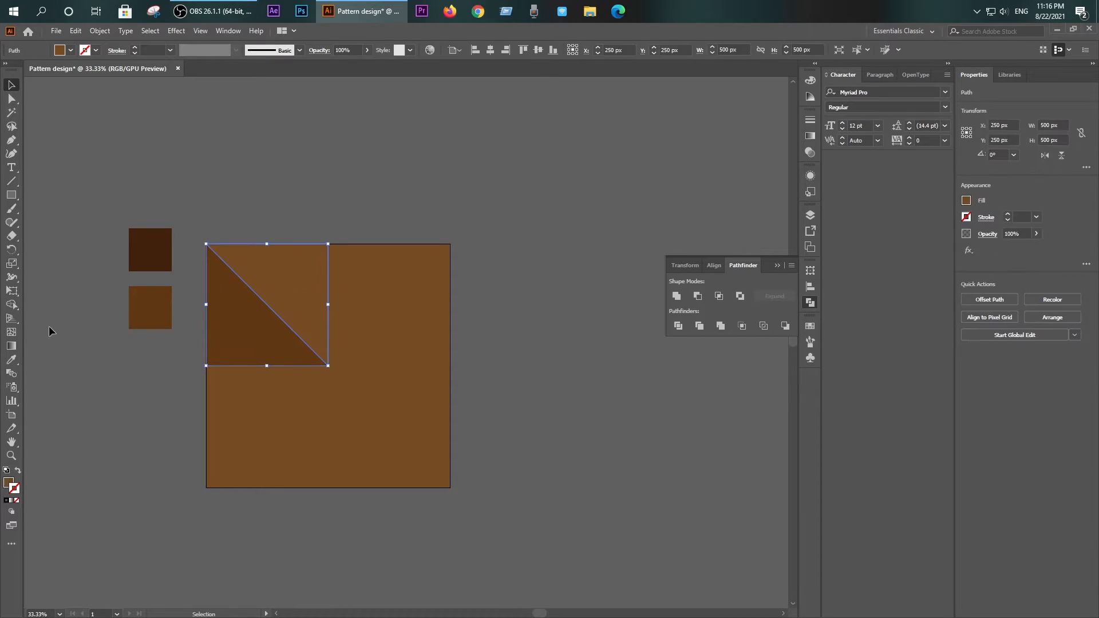
key(i)
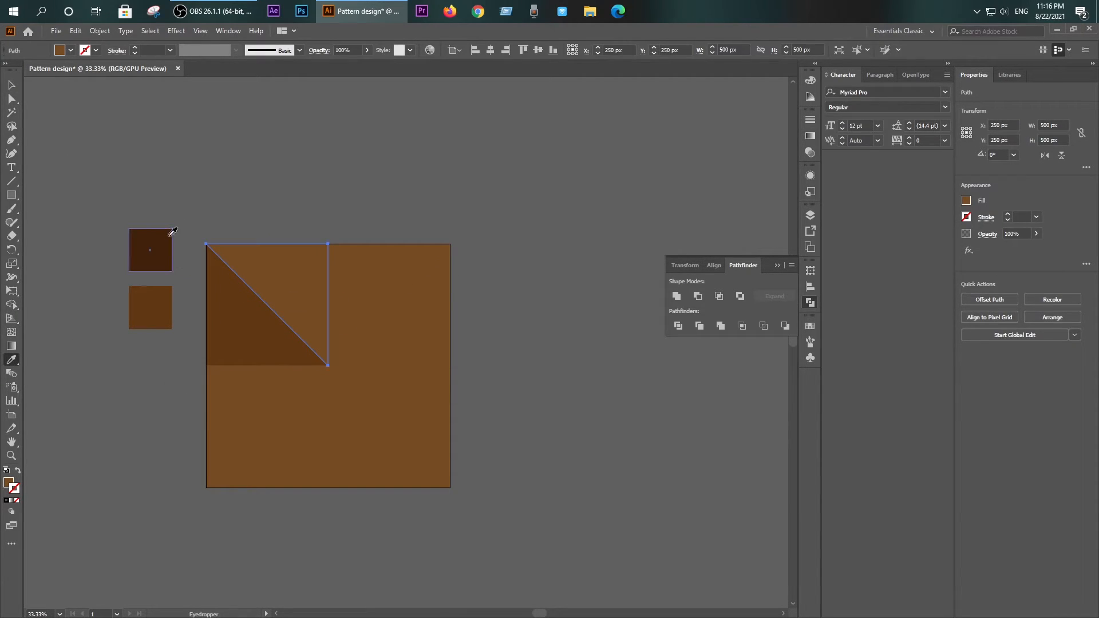
click(168, 236)
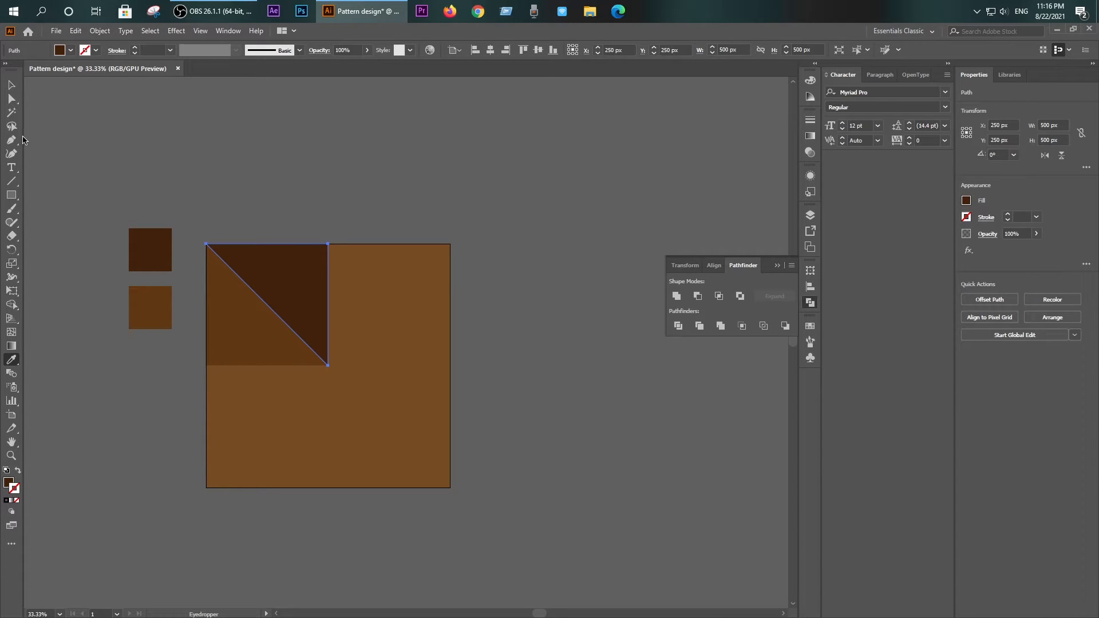
click(11, 85)
- Recolour the upper-right quarter with the Eyedropper, making its upper triangle medium brown and its lower triangle dark brown
click(378, 291)
click(11, 359)
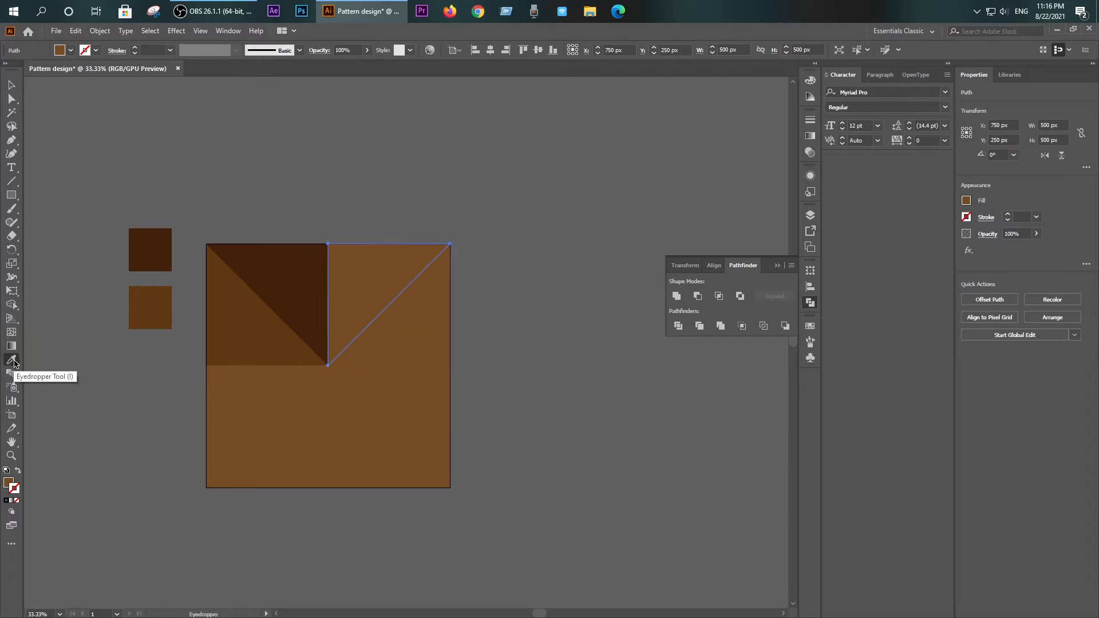
click(258, 332)
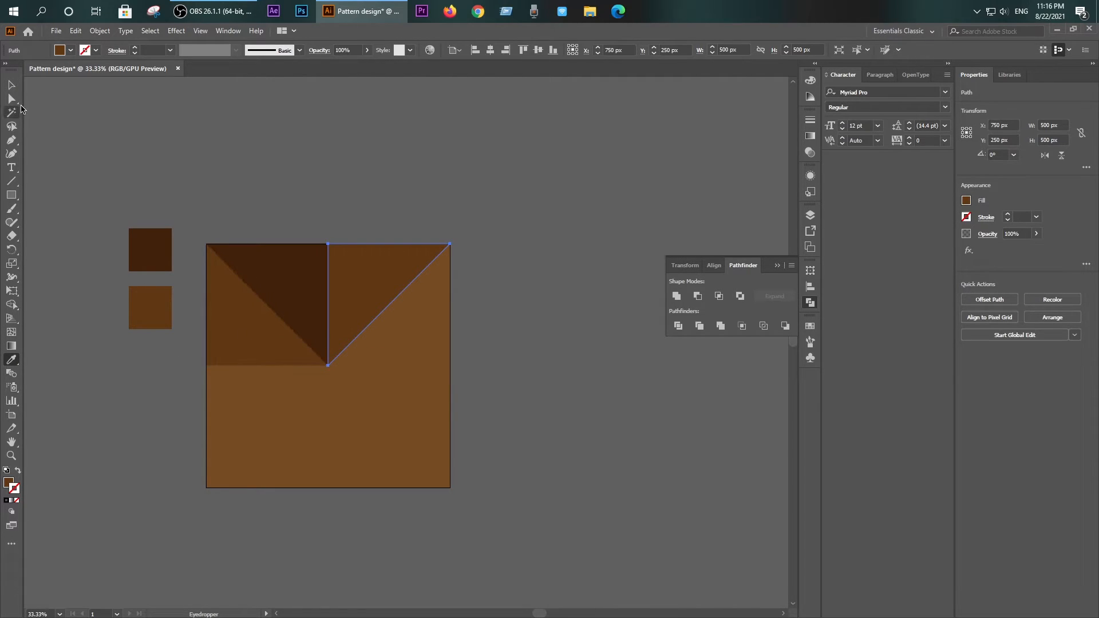
click(12, 87)
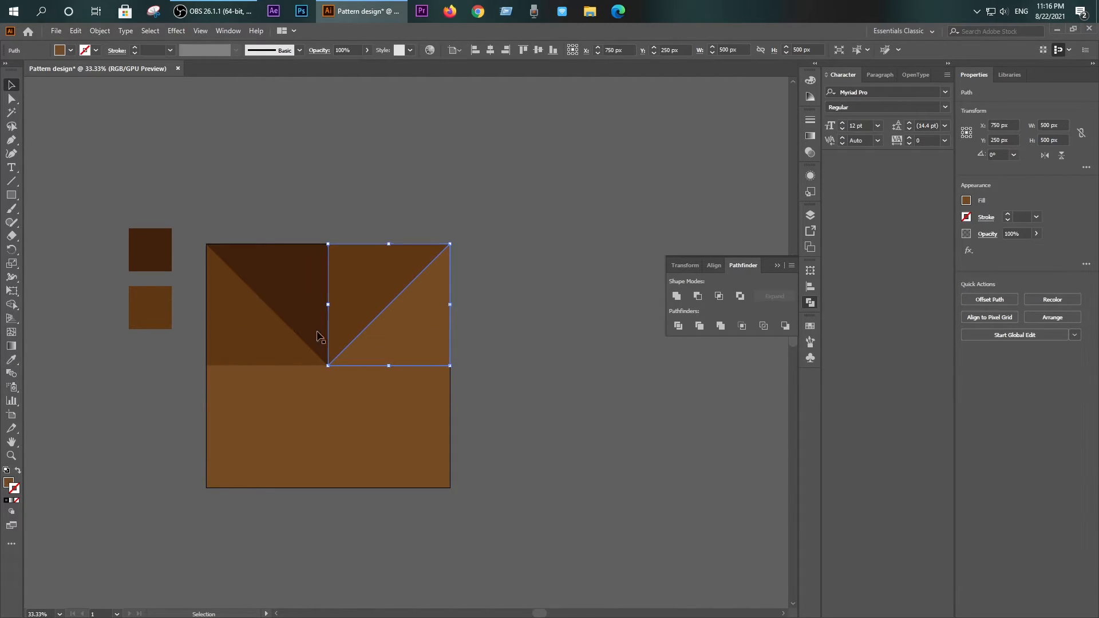
click(12, 360)
click(313, 291)
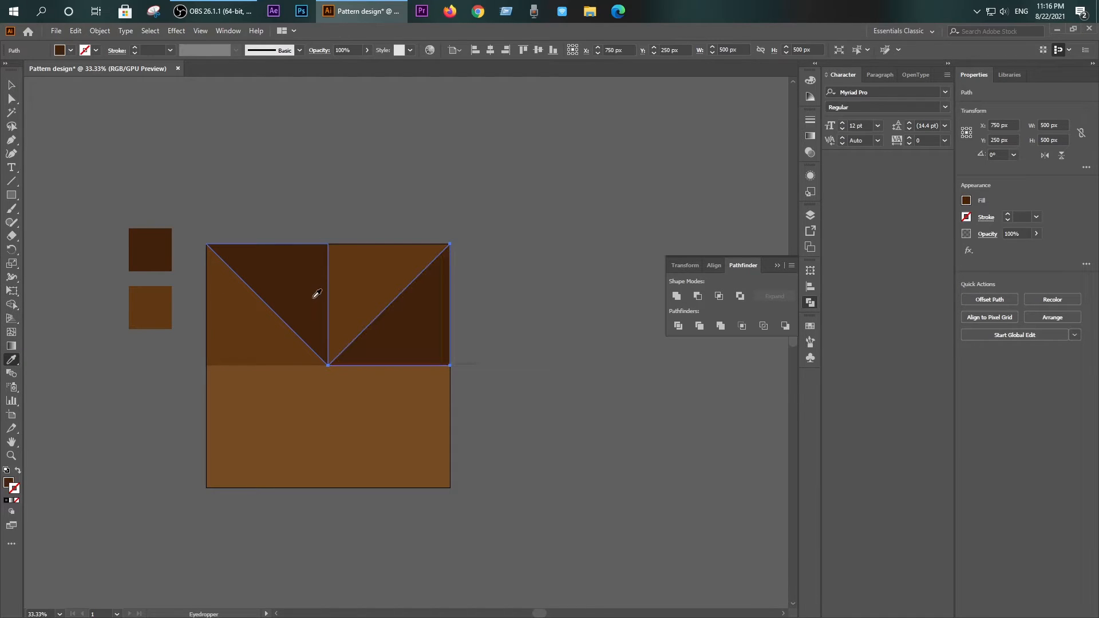
click(11, 89)
click(341, 162)
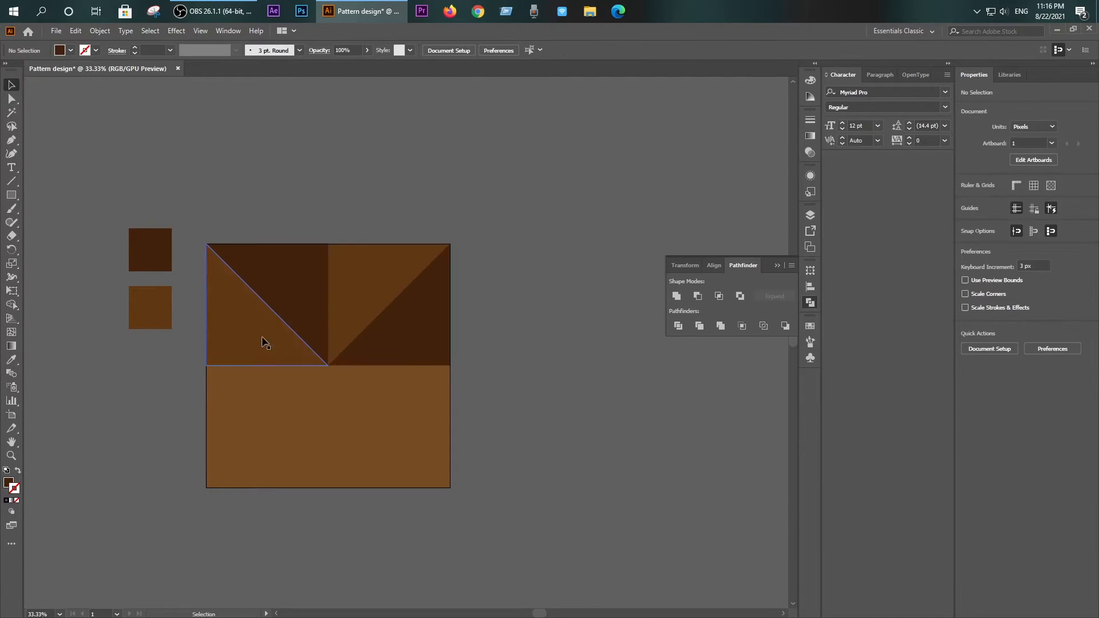
- Recolour the lower-left quarter with the Eyedropper, making its upper triangle dark brown and its lower triangle medium brown
click(254, 406)
click(11, 360)
click(314, 291)
click(11, 86)
click(303, 453)
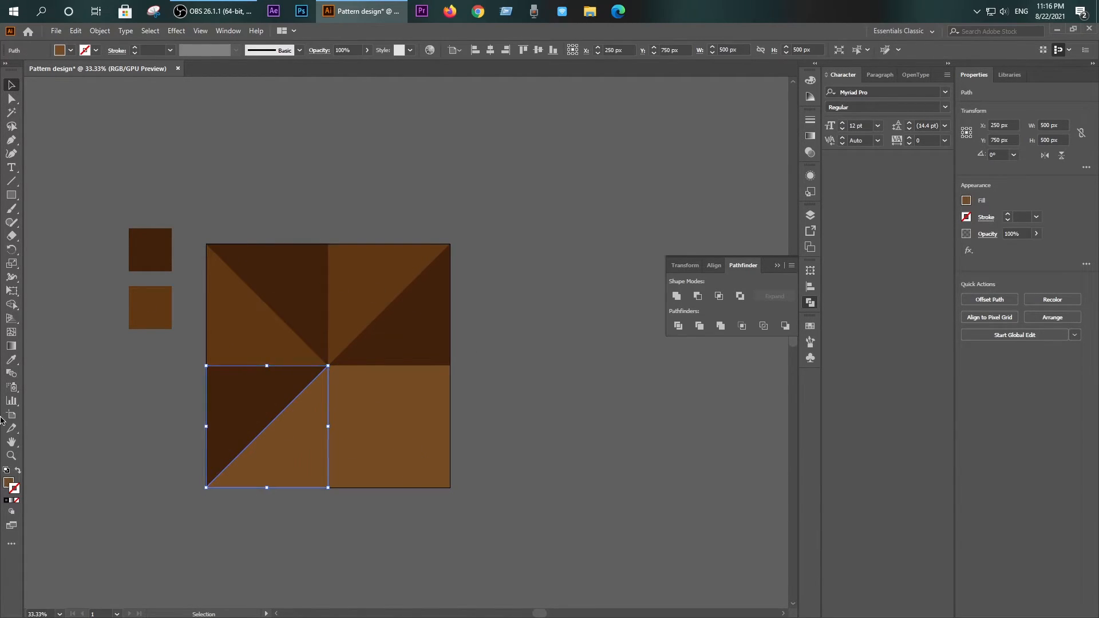
click(12, 360)
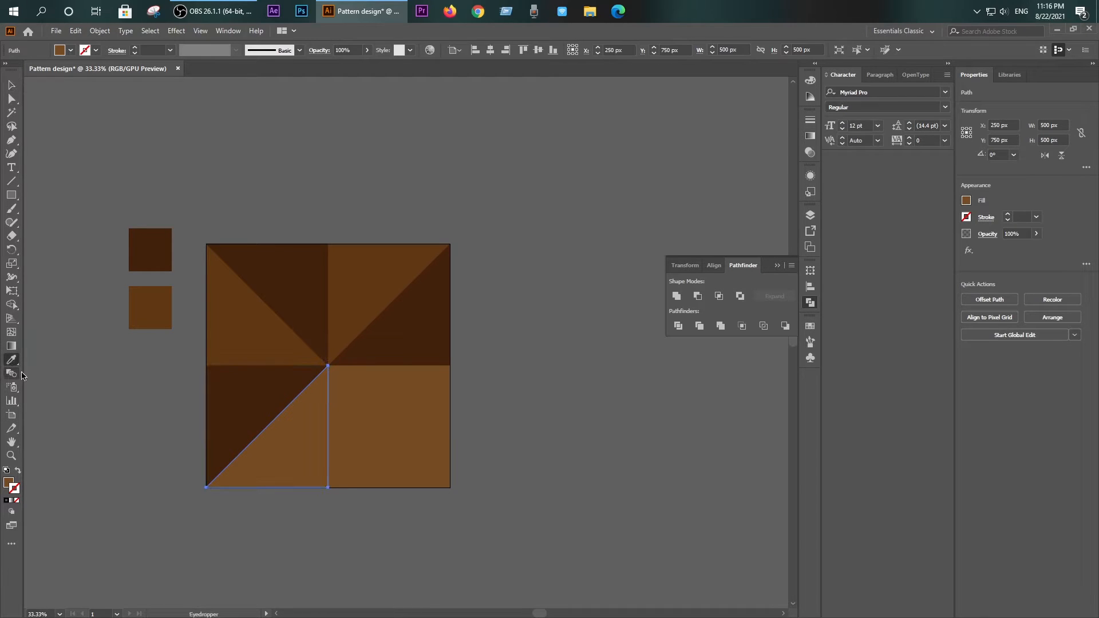
click(162, 311)
click(11, 86)
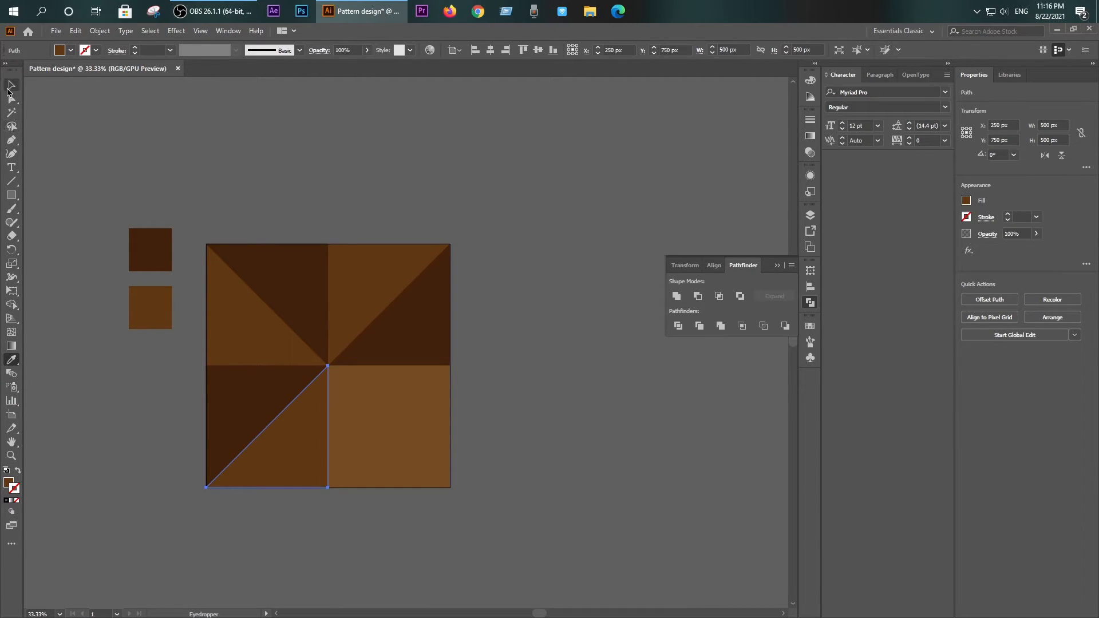
- Recolour the lower-right quarter with the Eyedropper, making its lower triangle dark brown and its upper triangle medium brown
click(385, 459)
click(12, 361)
click(159, 248)
click(12, 86)
click(421, 434)
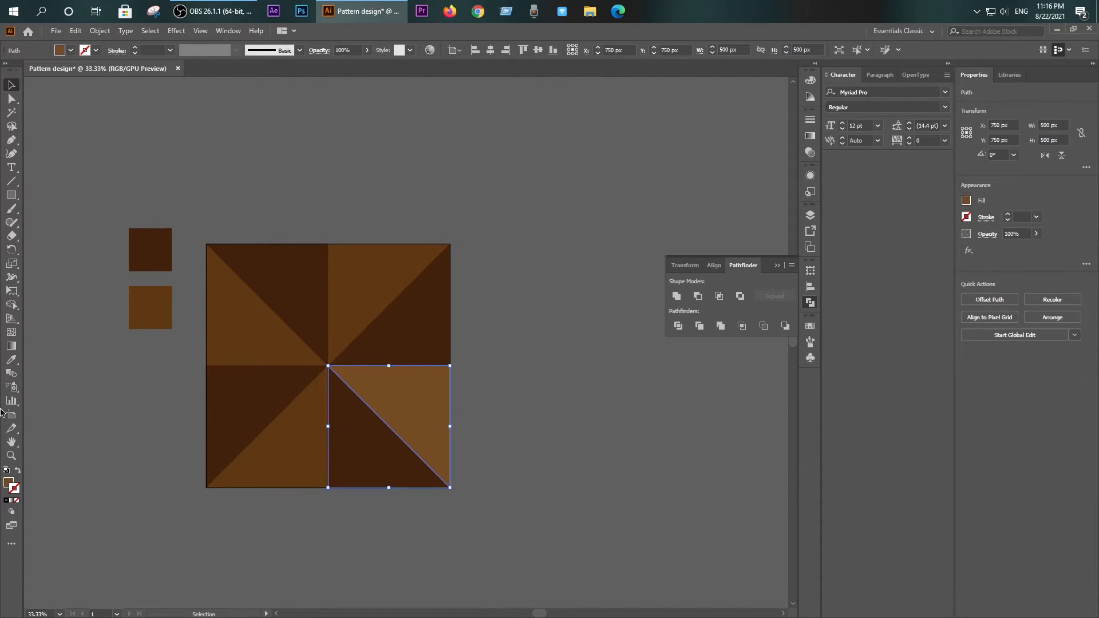
click(10, 361)
click(162, 304)
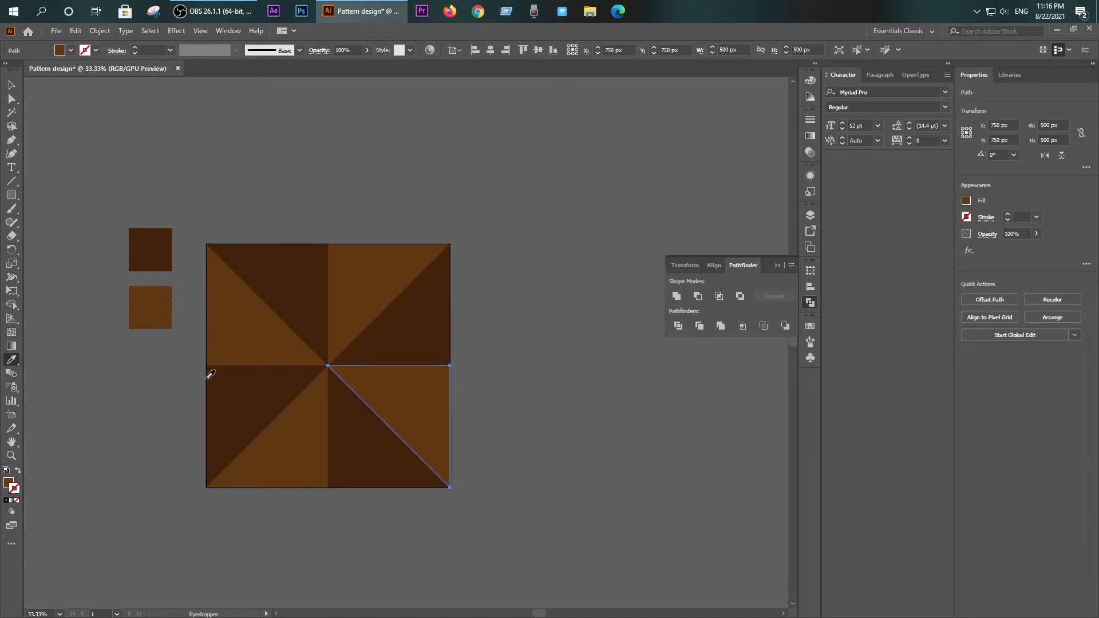
click(10, 86)
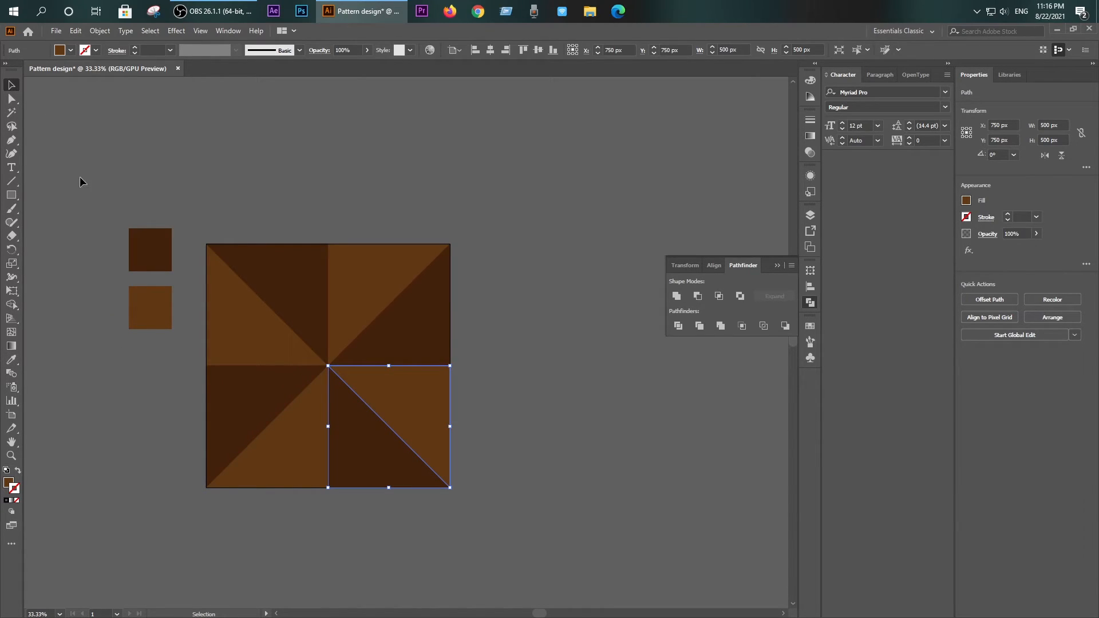
- Group the eight brown triangles of the square into one tile
click(80, 176)
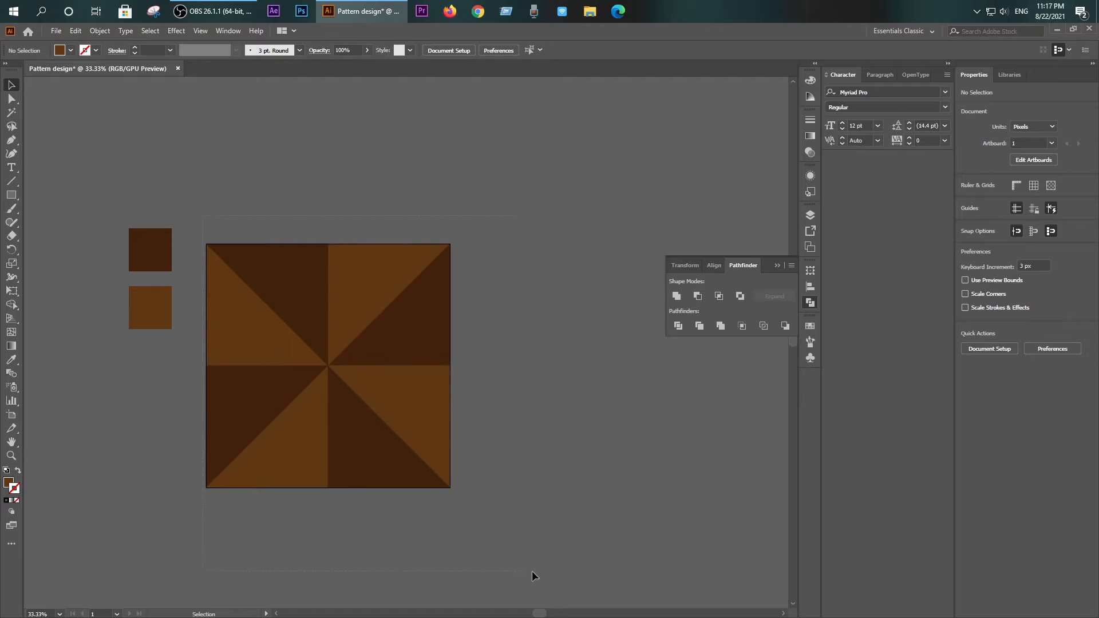
click(430, 461)
right_click(351, 314)
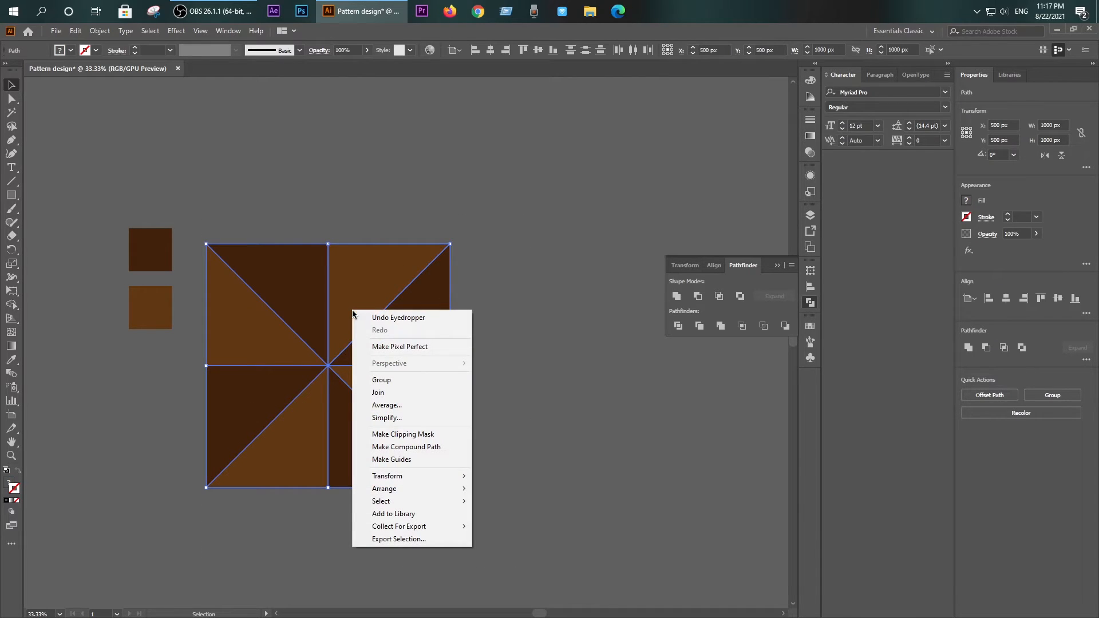
click(384, 381)
click(498, 403)
- Scale the grouped tile proportionally about its centre to 100 x 100 px
click(405, 481)
drag(450, 486, 343, 400)
click(344, 401)
click(327, 366)
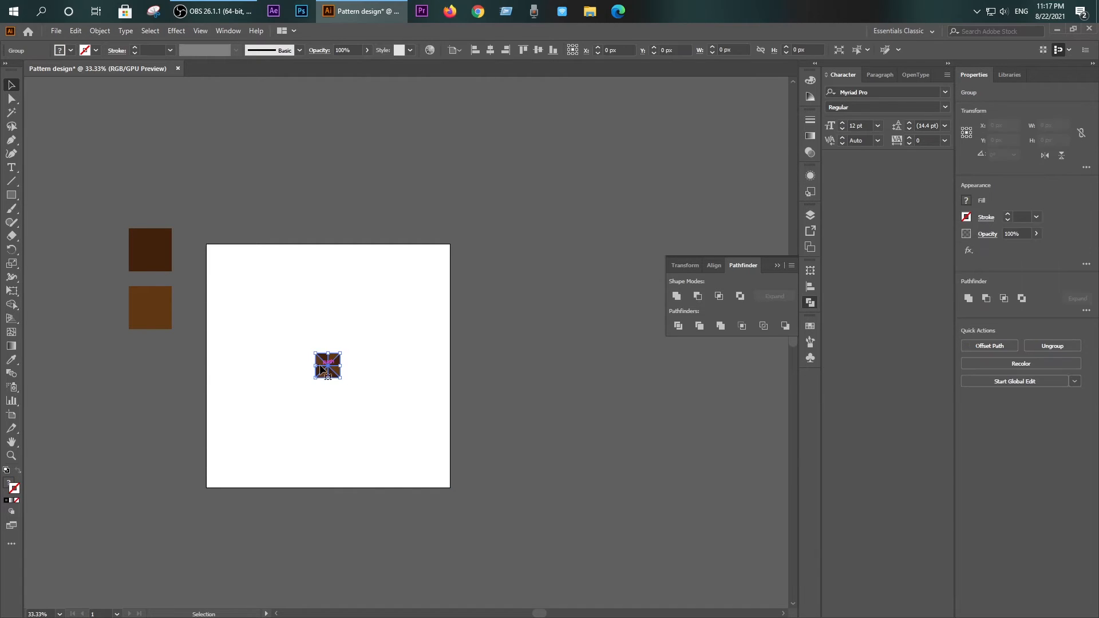
- Align the tile to the artboard's left and top edges so it sits in the upper-left corner
click(454, 50)
click(473, 90)
click(475, 50)
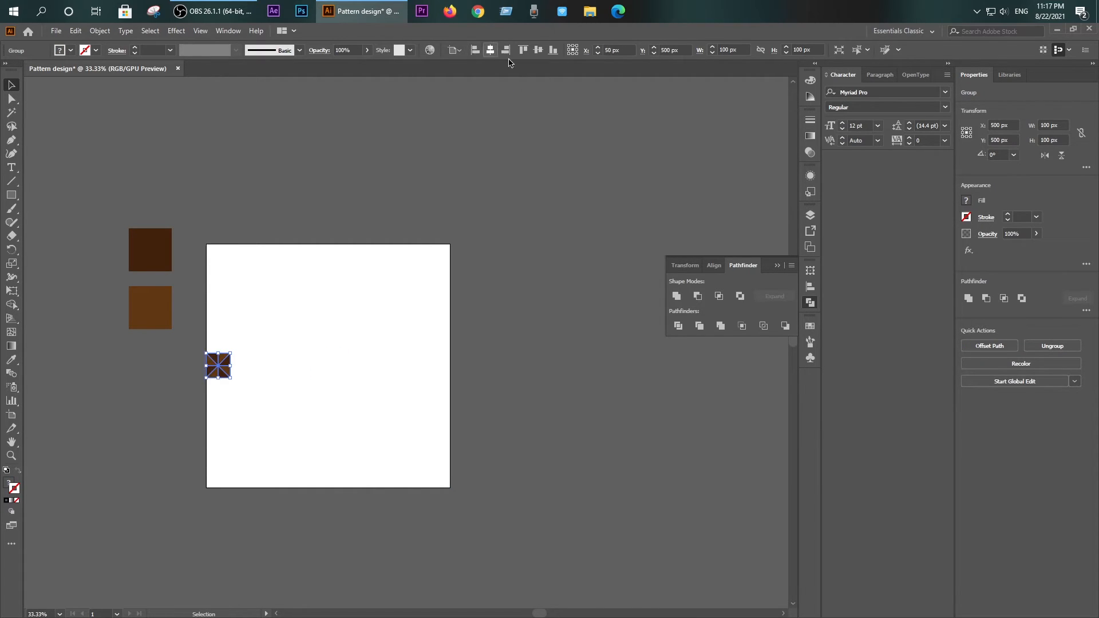
click(523, 49)
click(514, 252)
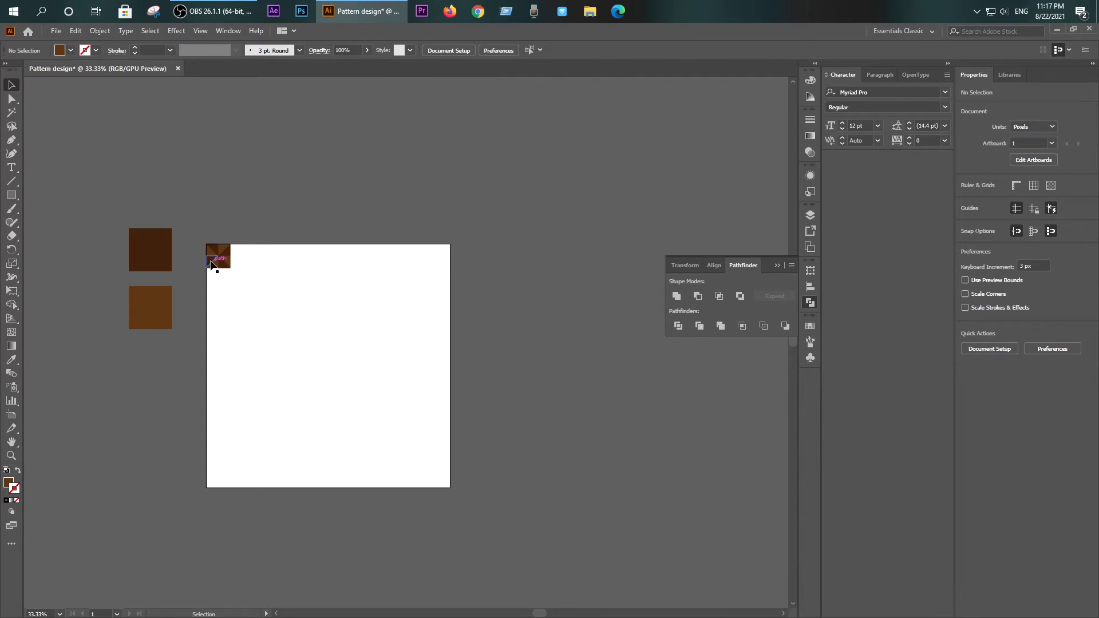
- Duplicate the corner tile directly to its right, with the copy's left edge touching the original
scroll(211, 262, up, 3)
scroll(269, 269, up, 2)
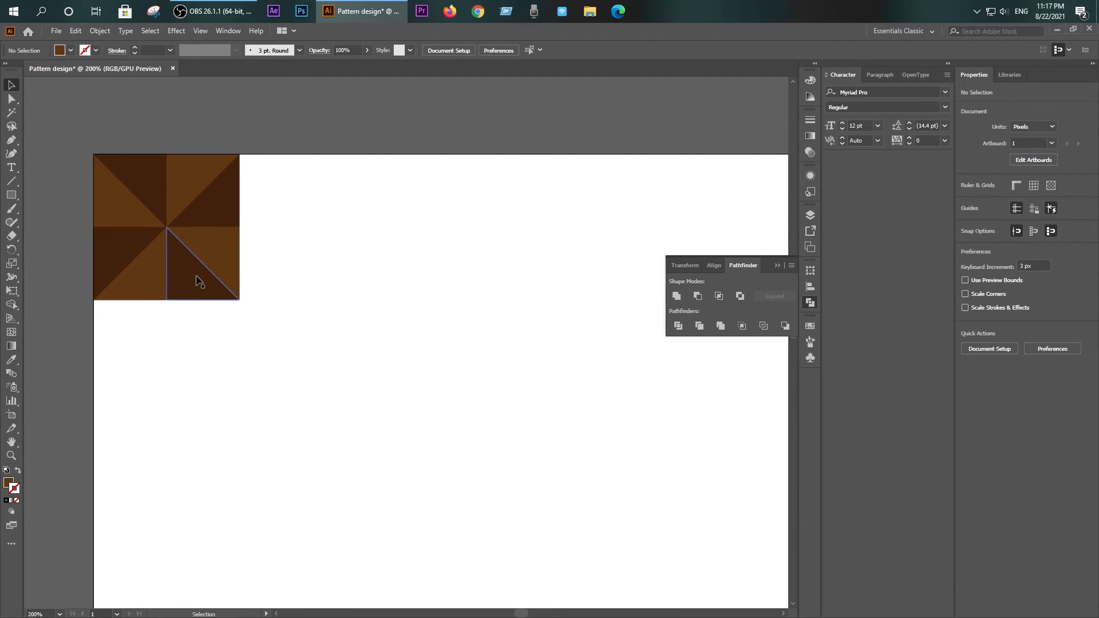
click(155, 275)
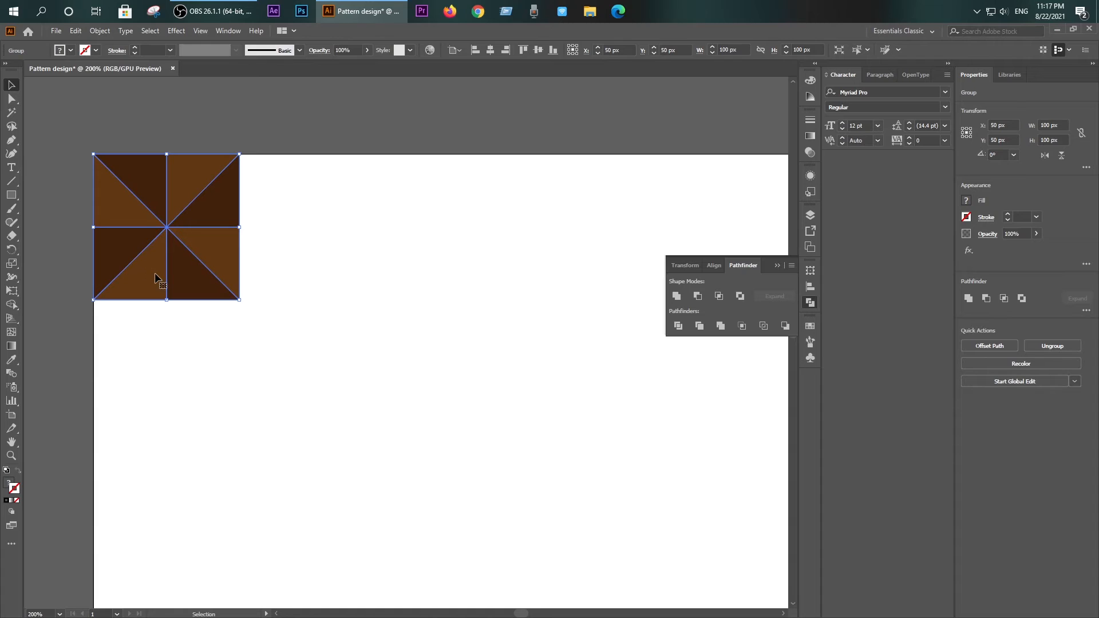
scroll(189, 294, up, 1)
drag(126, 295, 344, 294)
scroll(344, 294, down, 6)
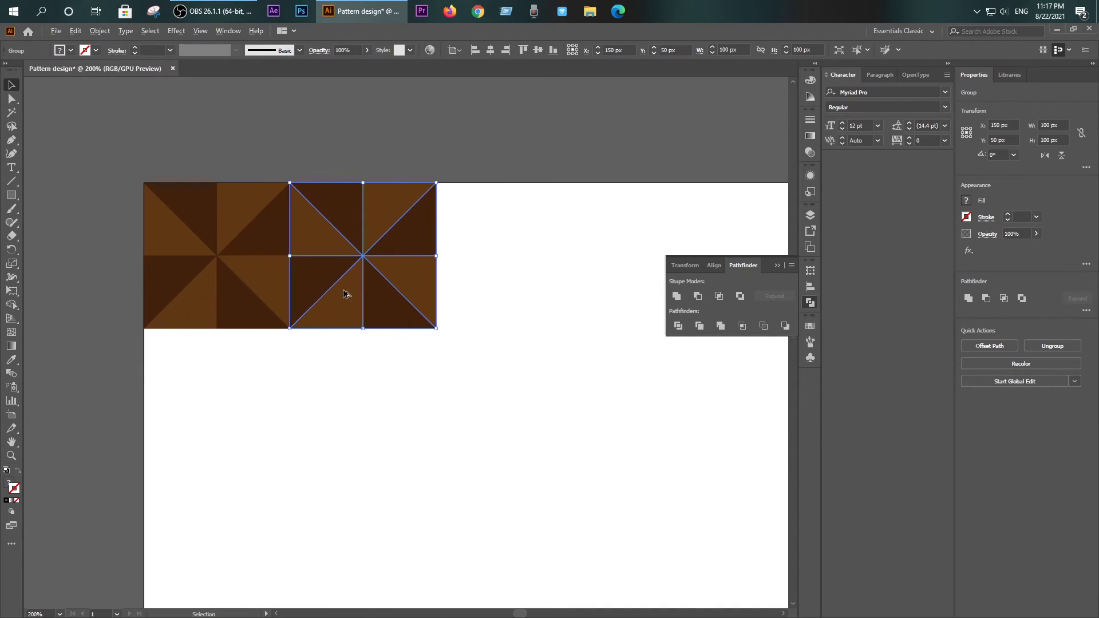
drag(424, 349, 363, 311)
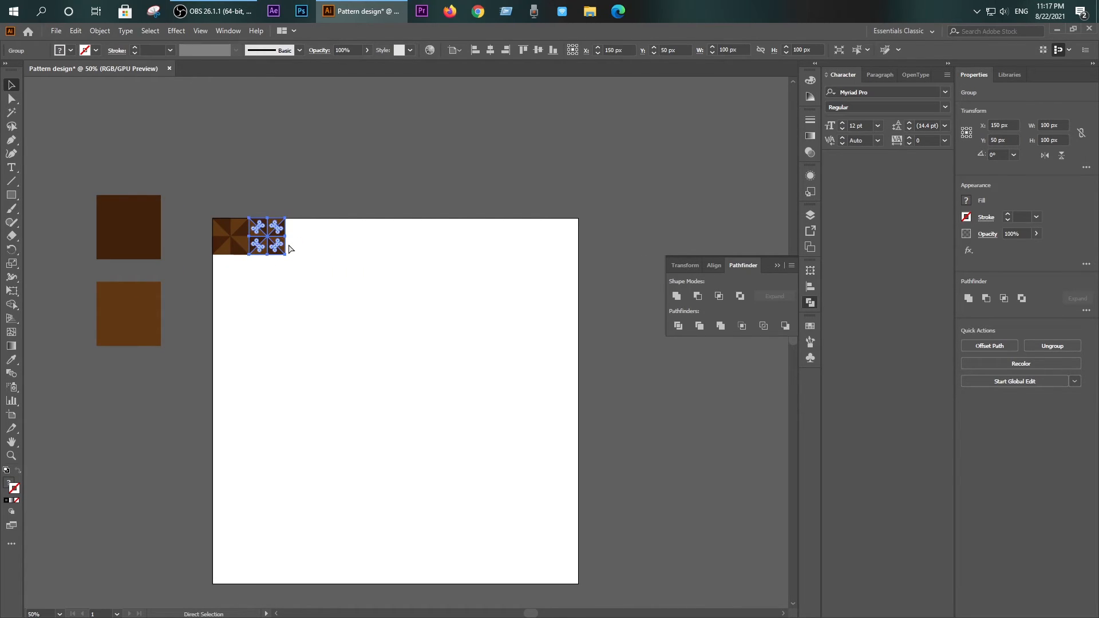
- Repeat the tile duplication until a row of ten tiles spans the artboard's top edge
key(ctrl+d)
key(ctrl+d)
key(ctrl+d)
key(ctrl+d)
key(ctrl+d)
key(ctrl+d)
key(ctrl+d)
key(ctrl+d)
key(ctrl+d)
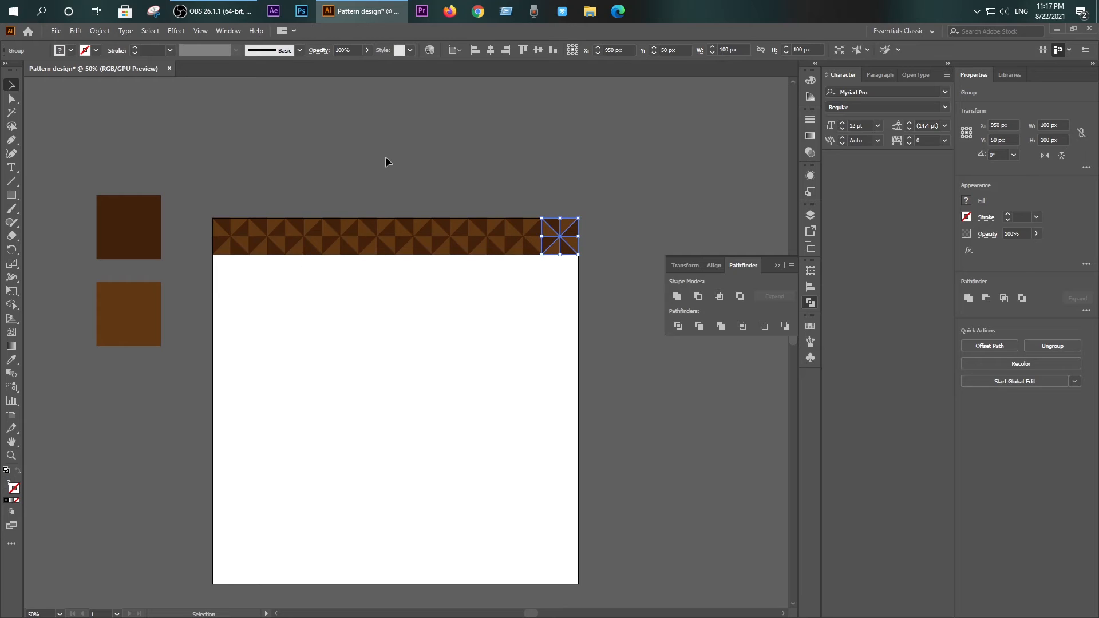
click(386, 158)
- Group the ten tiles along the artboard's top edge into one row
scroll(470, 231, up, 1)
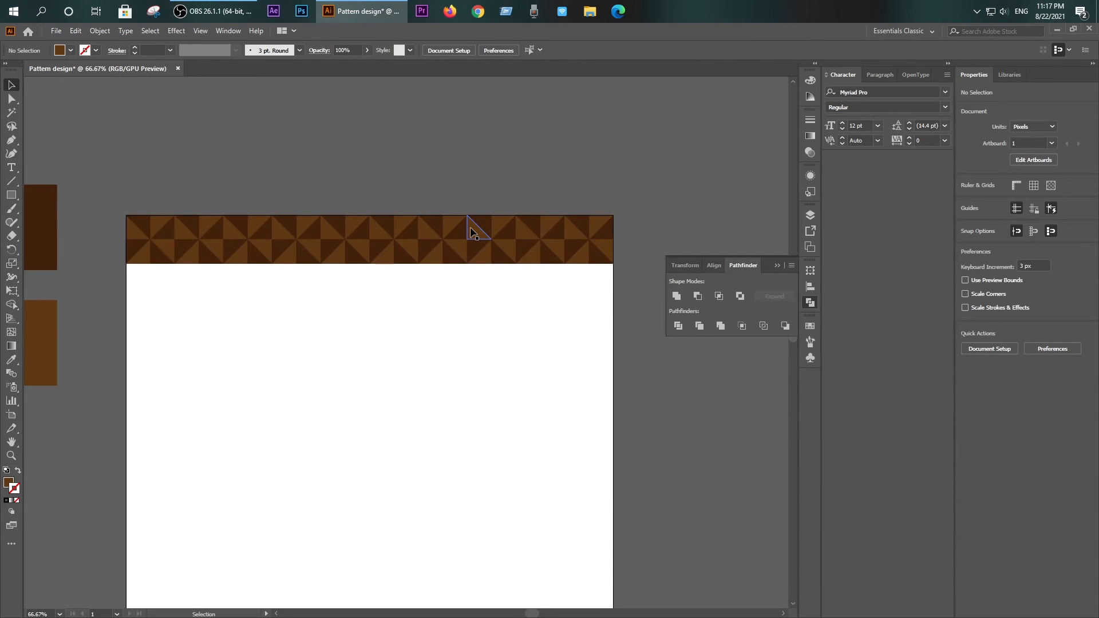
drag(126, 287, 636, 269)
right_click(409, 236)
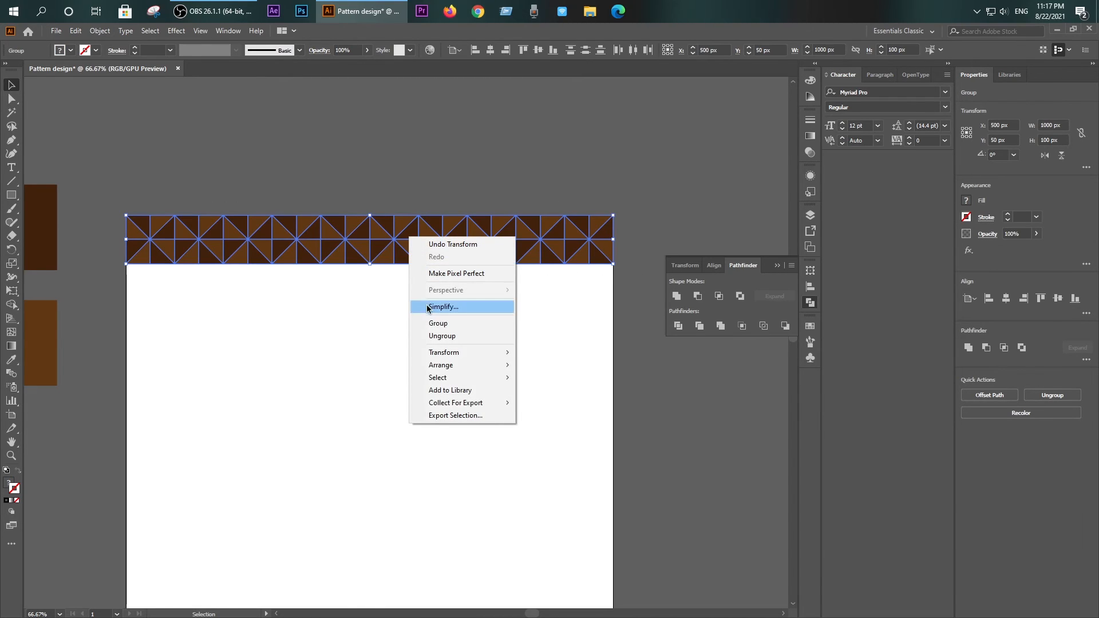
click(452, 324)
- Duplicate the grouped row straight down, placing the copy flush against the first row's lower edge
scroll(365, 250, up, 1)
scroll(364, 251, up, 1)
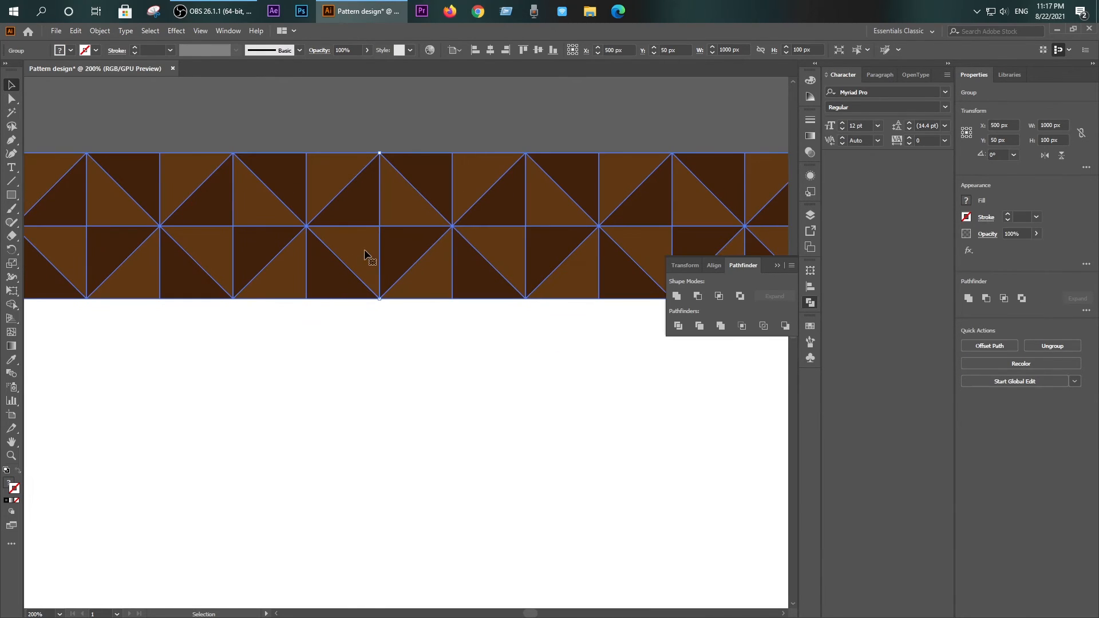
drag(359, 259, 359, 407)
scroll(359, 409, down, 3)
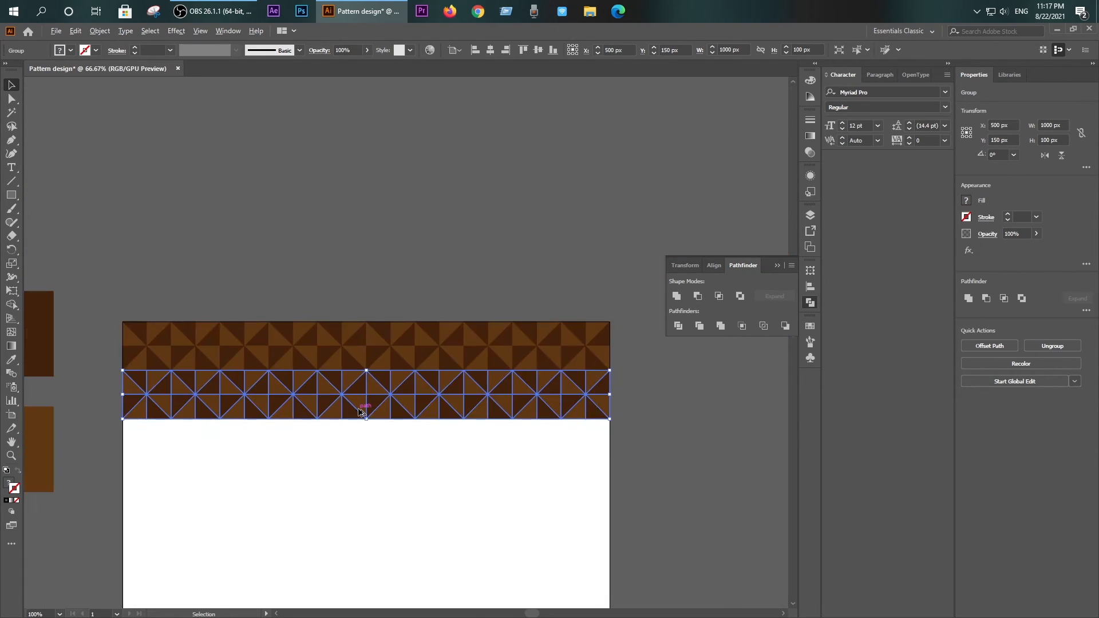
scroll(359, 412, down, 5)
scroll(358, 422, down, 1)
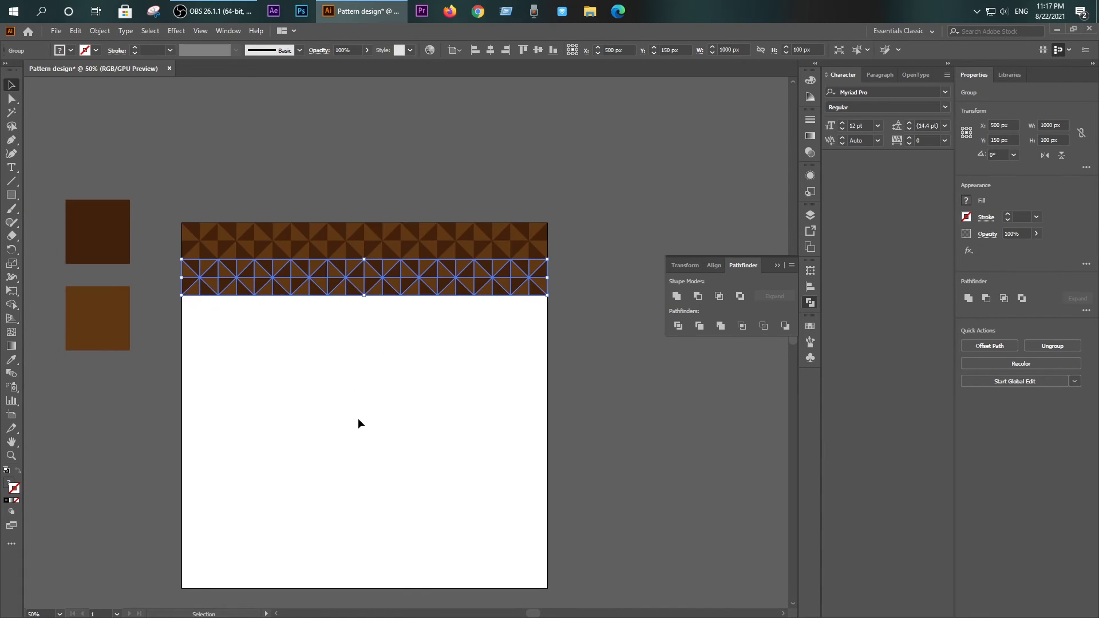
- Repeat the row duplication downward until ten rows fill the whole artboard
key(ctrl+d)
key(ctrl+d)
key(ctrl+d)
key(ctrl+d)
key(ctrl+d)
key(ctrl+d)
key(ctrl+d)
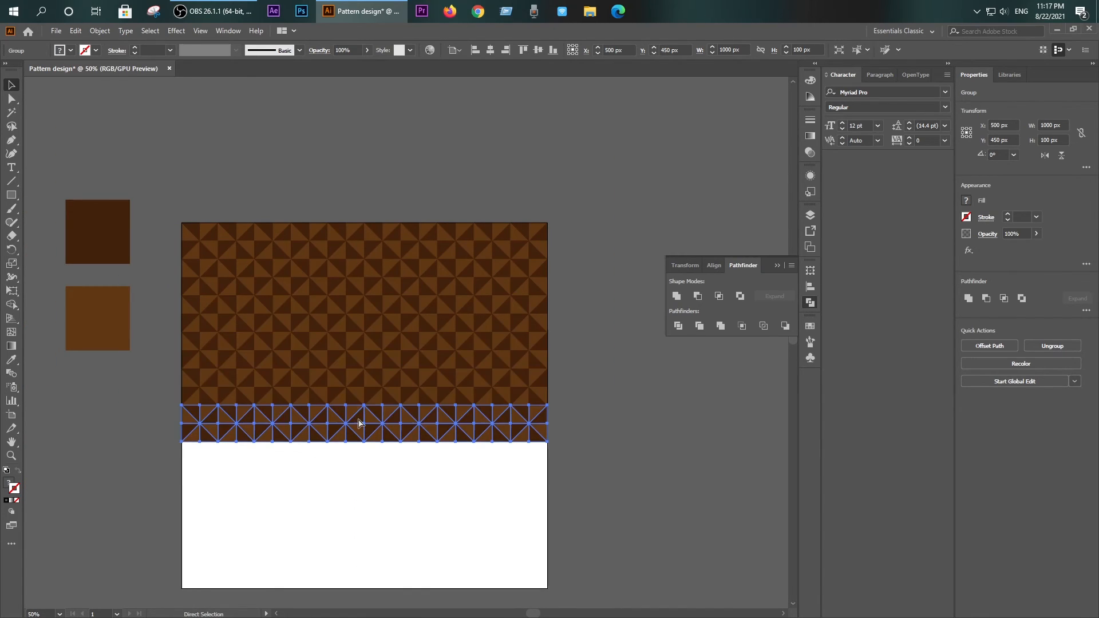
key(ctrl+d)
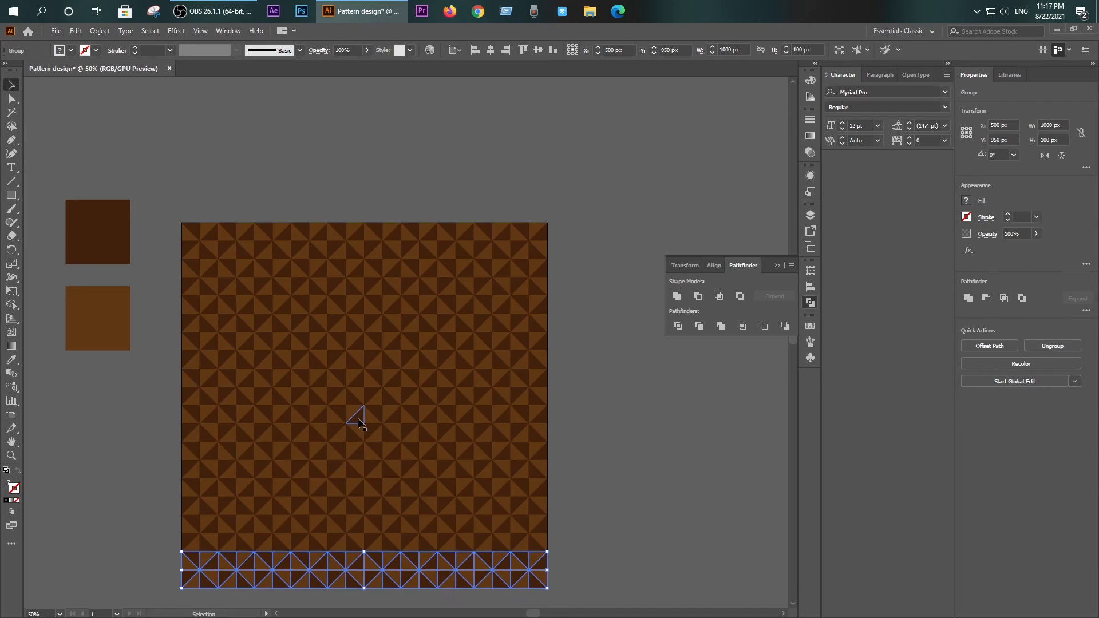
click(626, 403)
- Move the two brown colour samples down and closer to the left edge of the artboard
scroll(627, 406, down, 3)
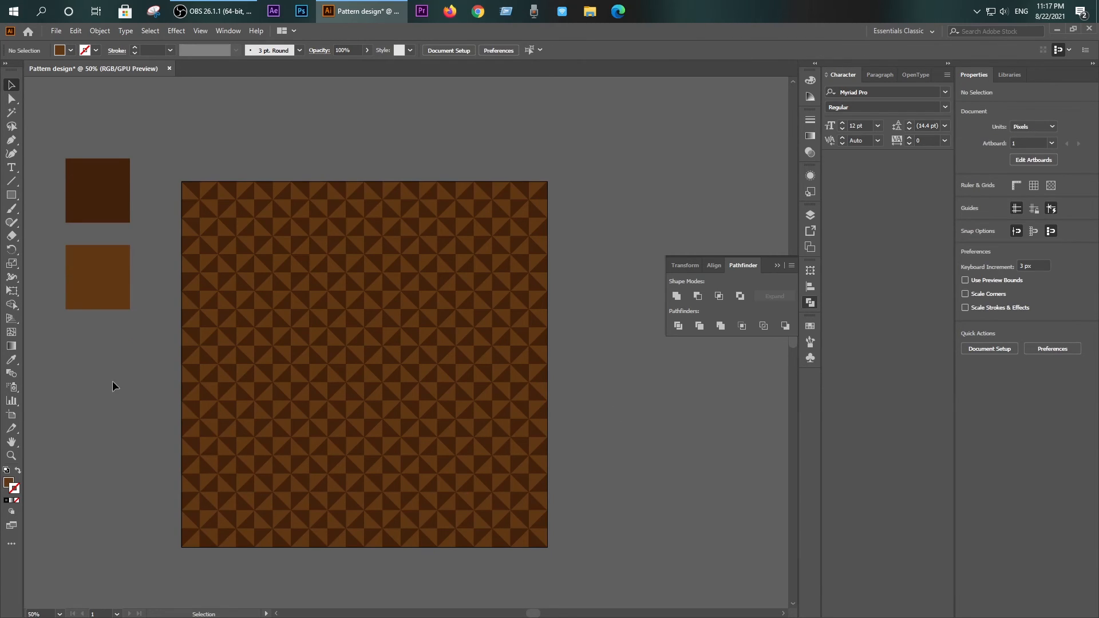
drag(124, 340, 124, 340)
drag(110, 266, 143, 367)
click(585, 359)
- Group all ten rows of tiles on the artboard into a single pattern object
scroll(593, 425, down, 1)
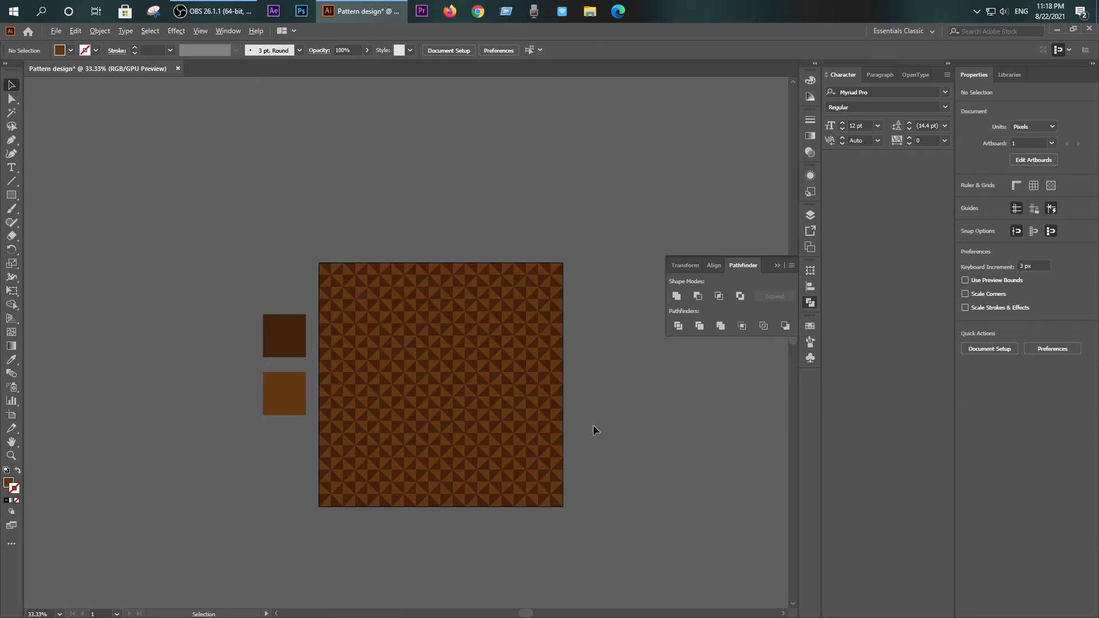
scroll(593, 424, down, 1)
scroll(616, 412, up, 1)
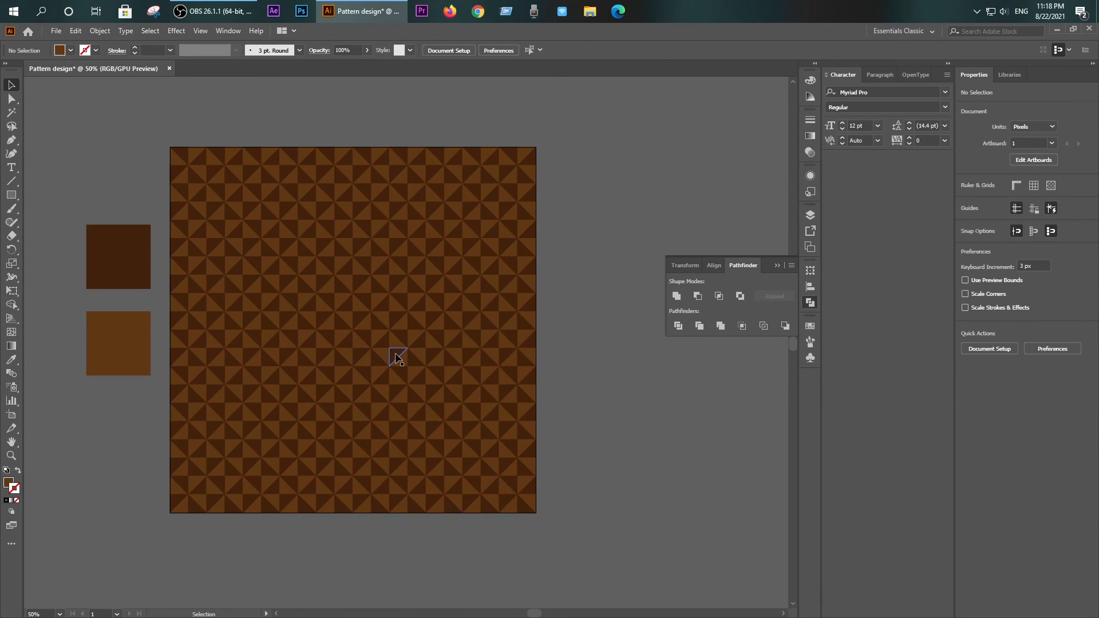
scroll(396, 357, up, 5)
scroll(395, 363, down, 3)
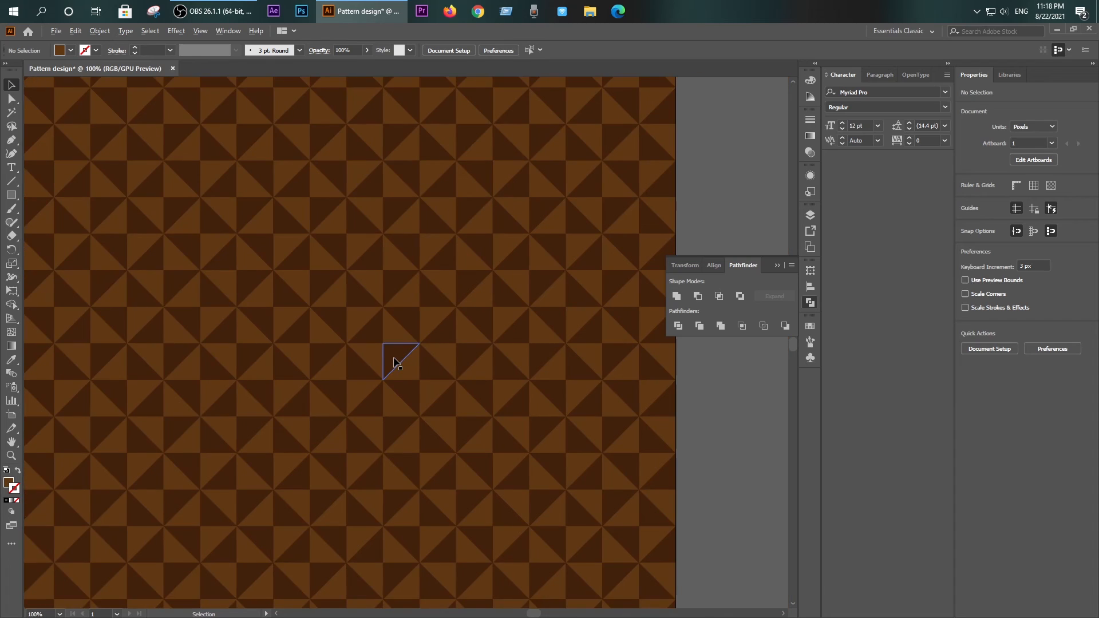
scroll(398, 367, down, 2)
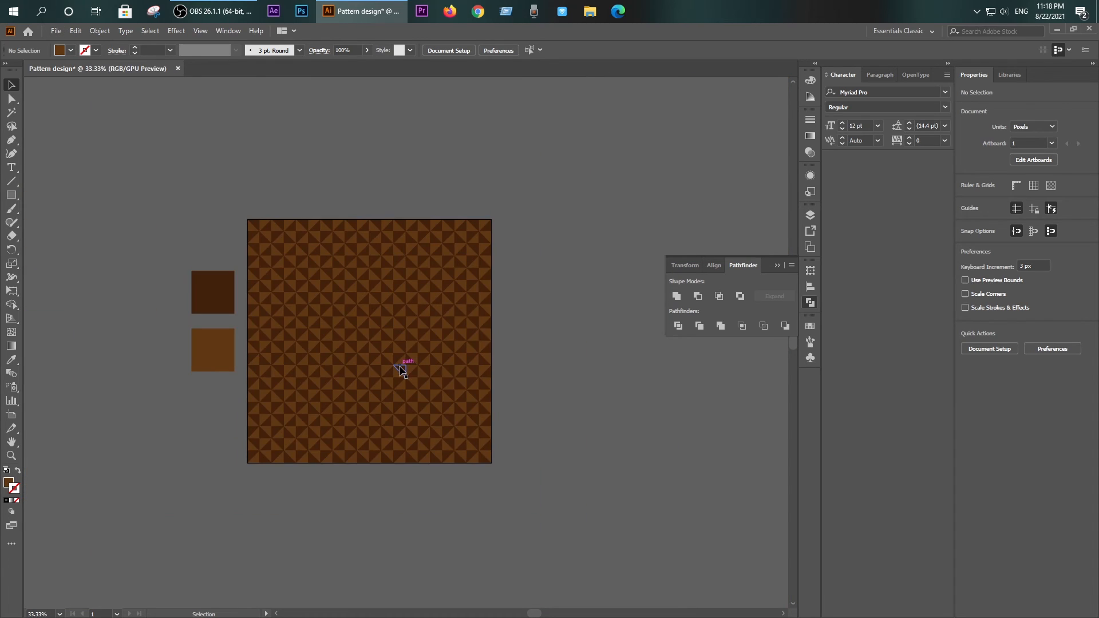
click(411, 452)
right_click(373, 278)
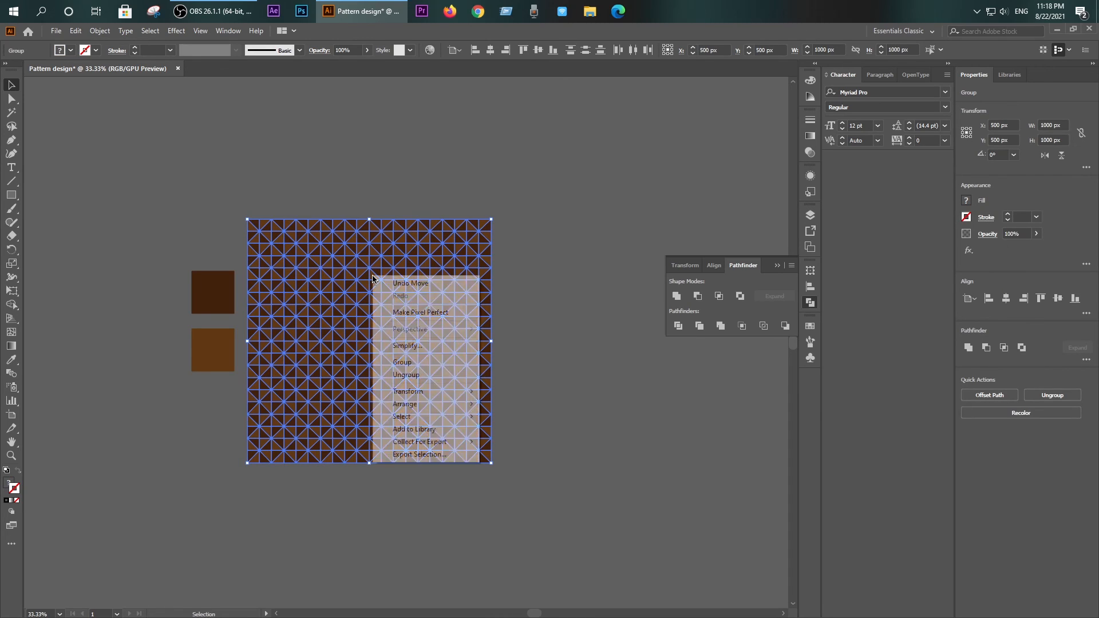
click(403, 362)
click(508, 350)
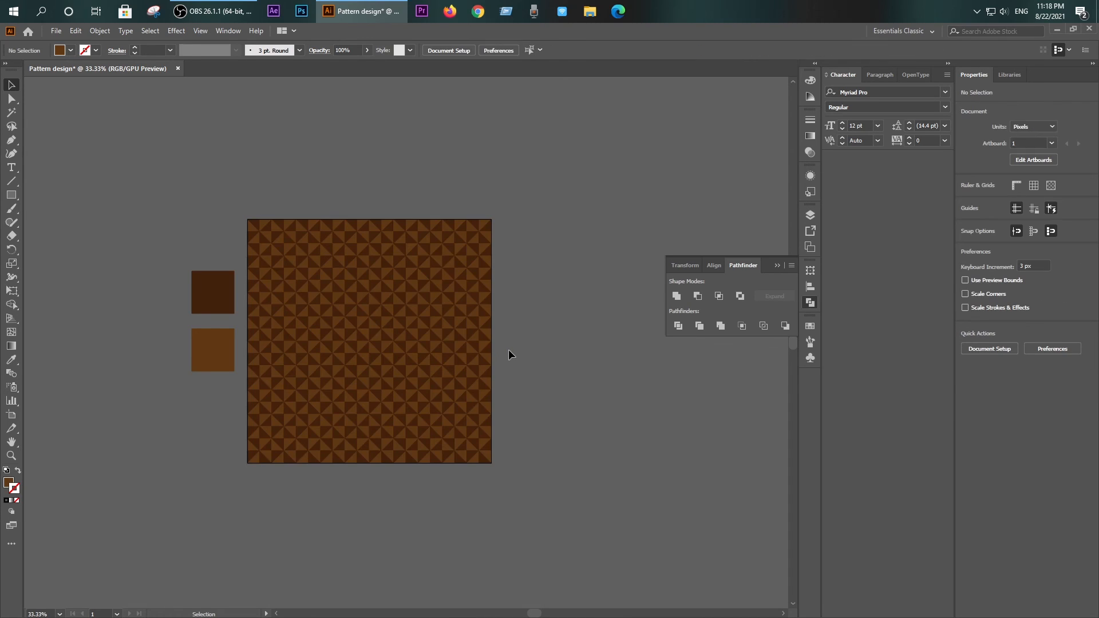